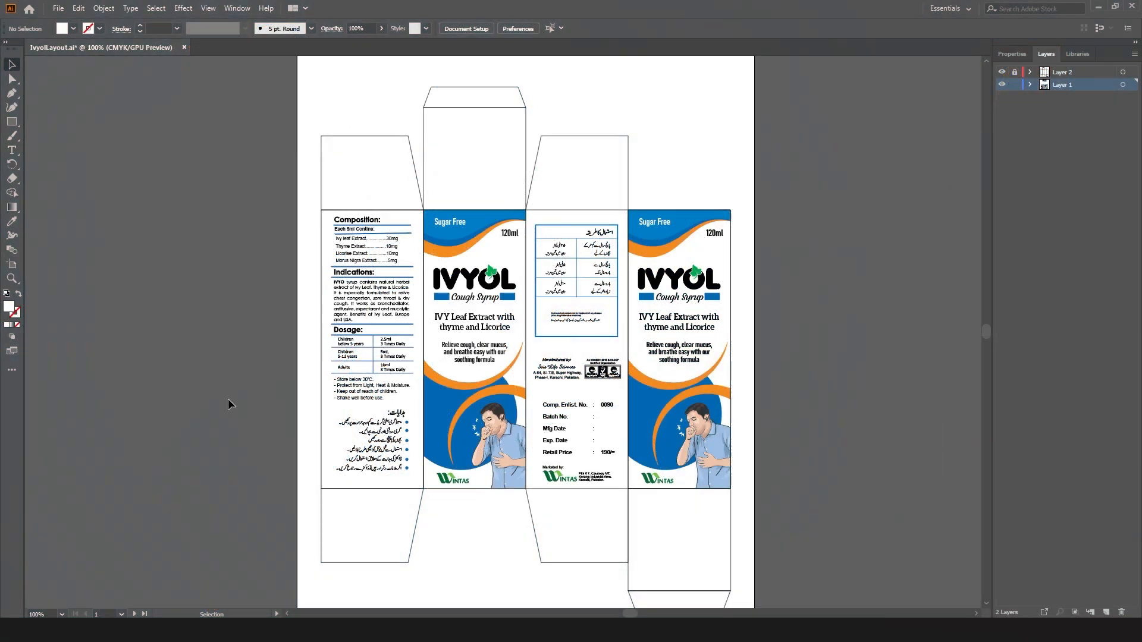
key(Tab)
drag(426, 274, 517, 283)
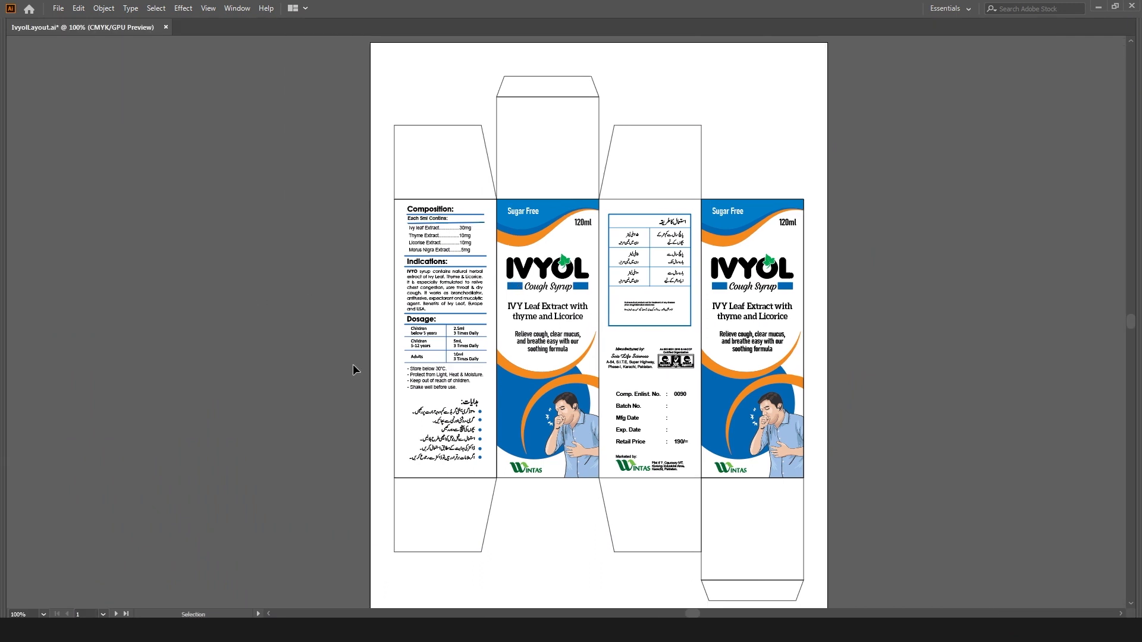
scroll(505, 338, down, 1)
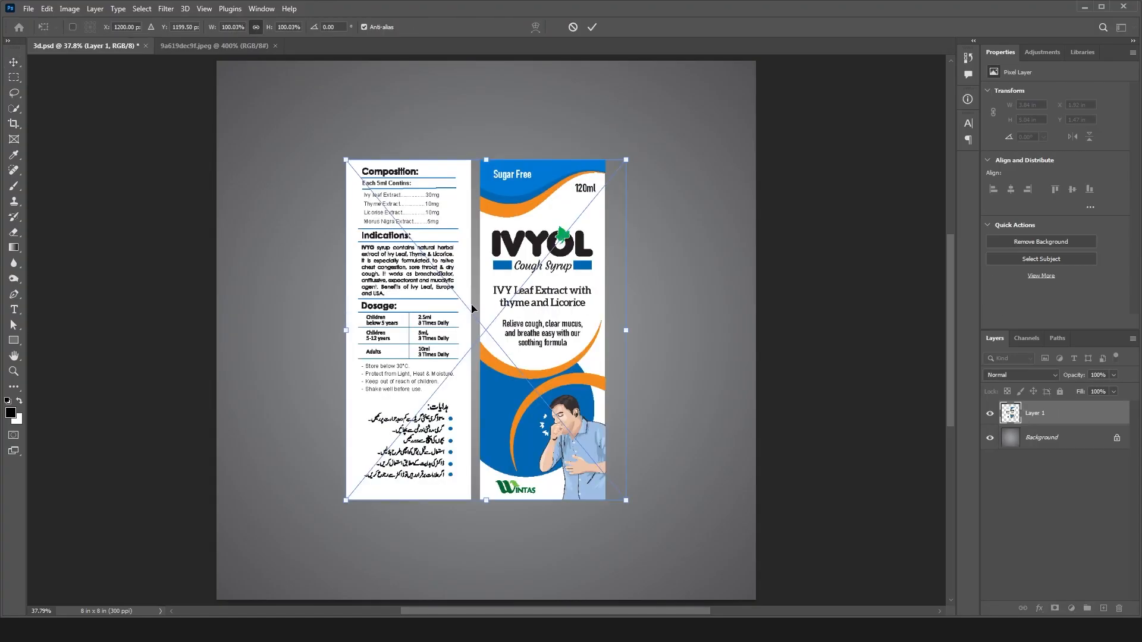
Separate the side panel from the pasted artwork onto its own layer and rename the two layers Front and Side.
key(m)
drag(344, 153, 475, 543)
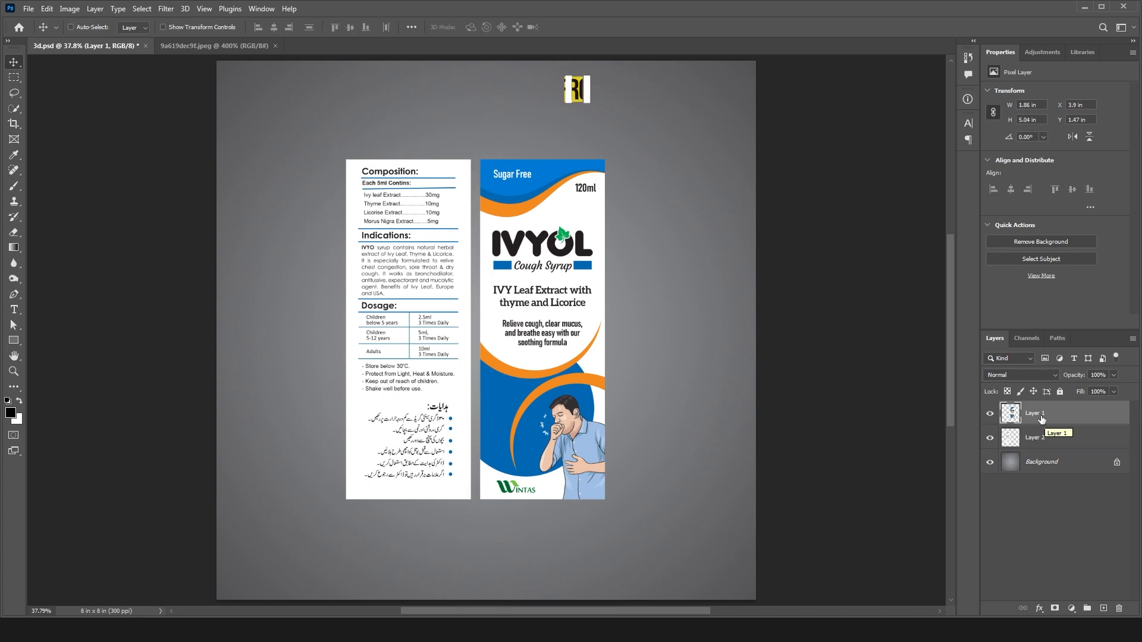
text(Front)
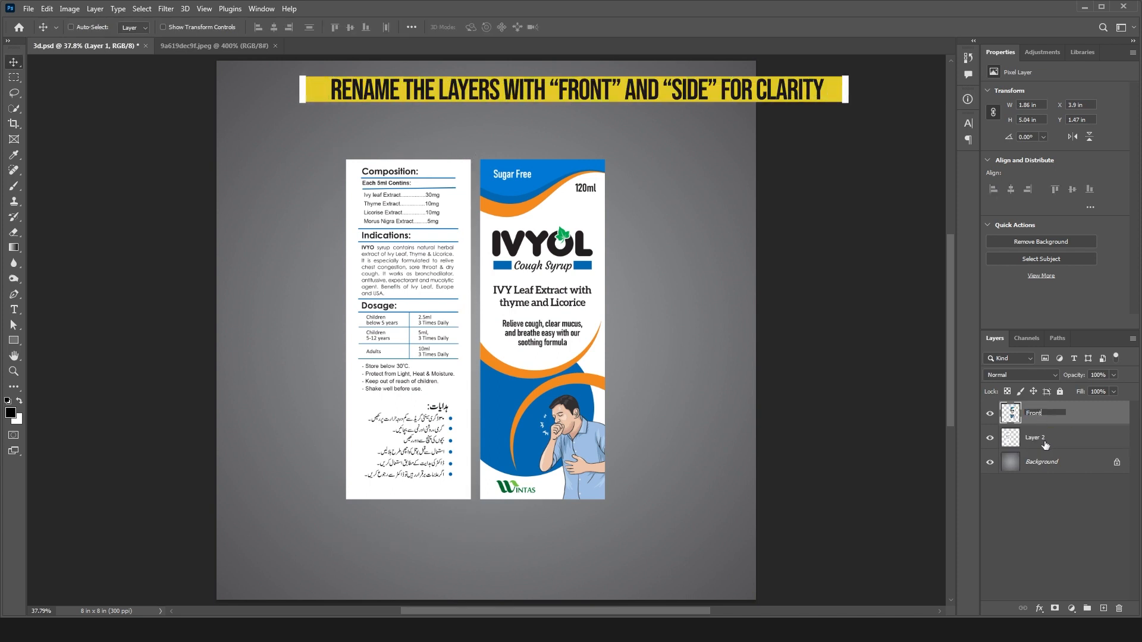
double_click(1043, 440)
text(Side)
key(Return)
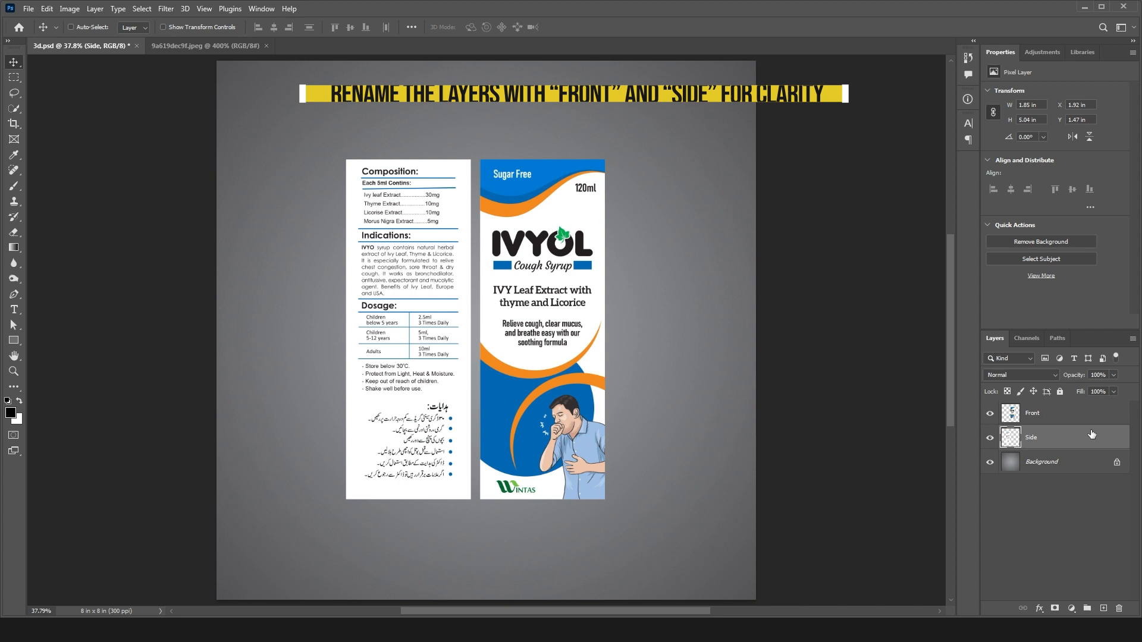
Flip the Side layer horizontally so its text is mirrored.
key(ctrl+t)
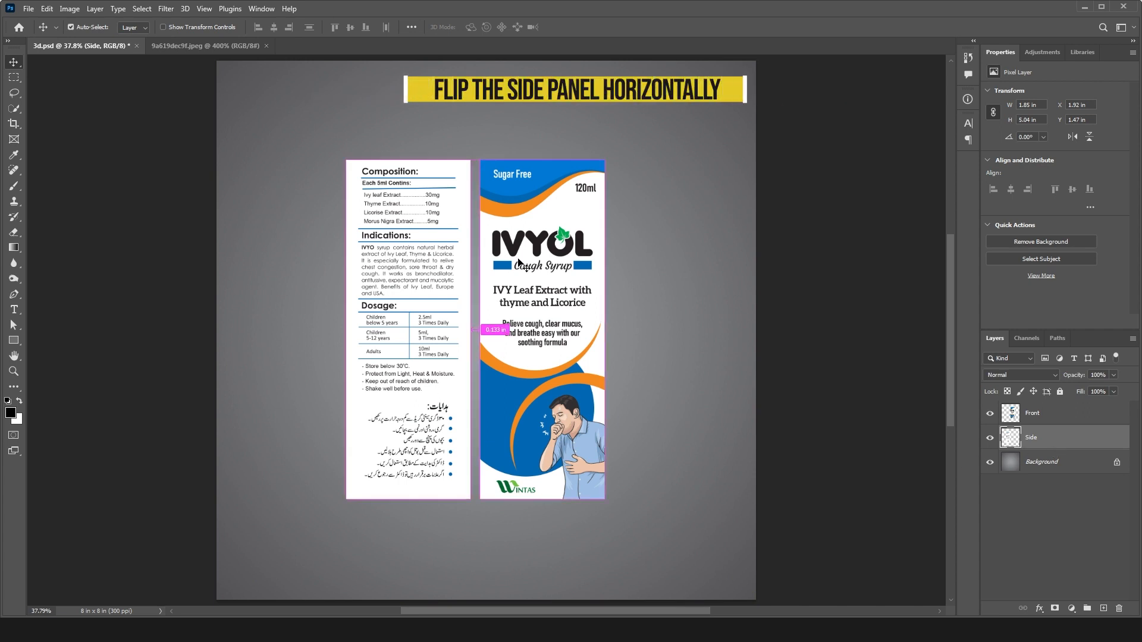
right_click(405, 242)
click(443, 476)
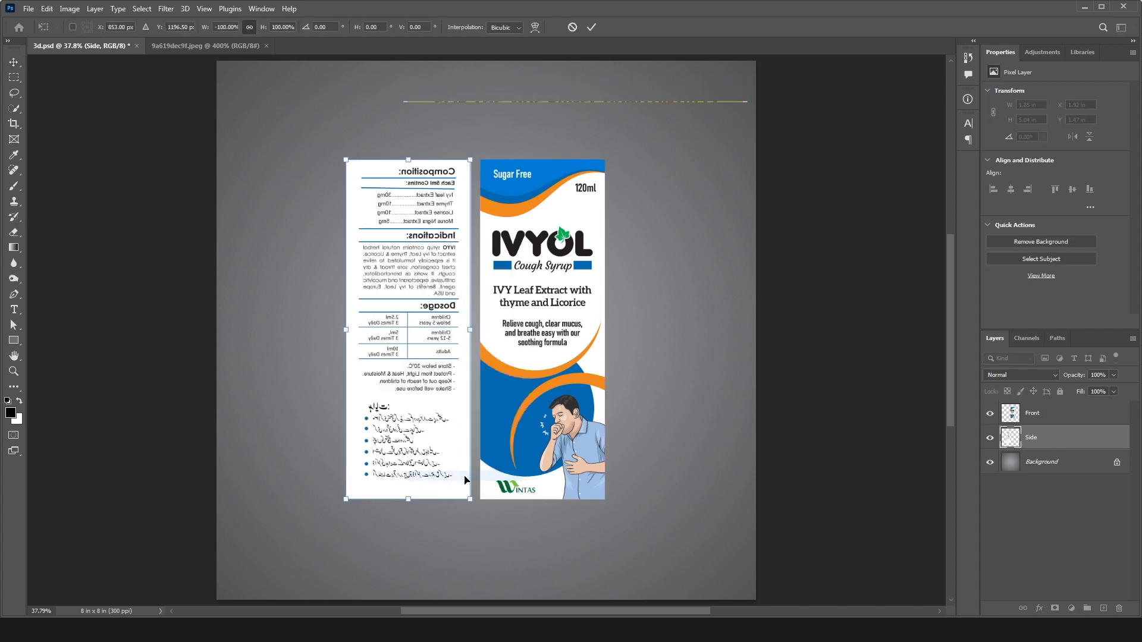
key(Return)
Align the Front and Side layers to each other on their horizontal and vertical centres.
ctrl+click(543, 326)
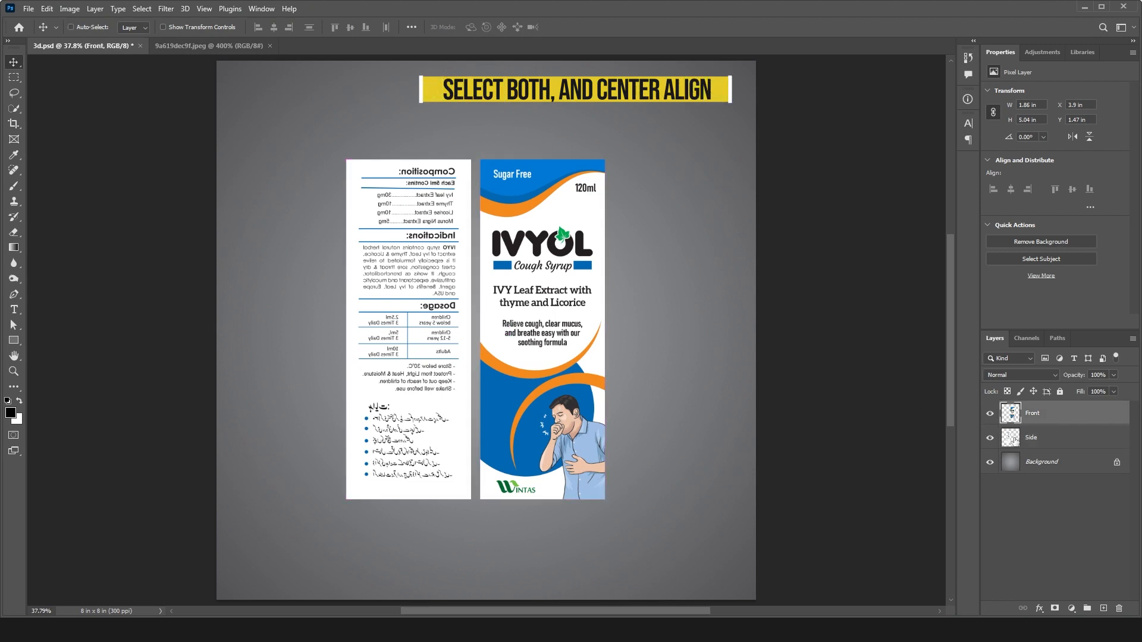
ctrl+click(1036, 441)
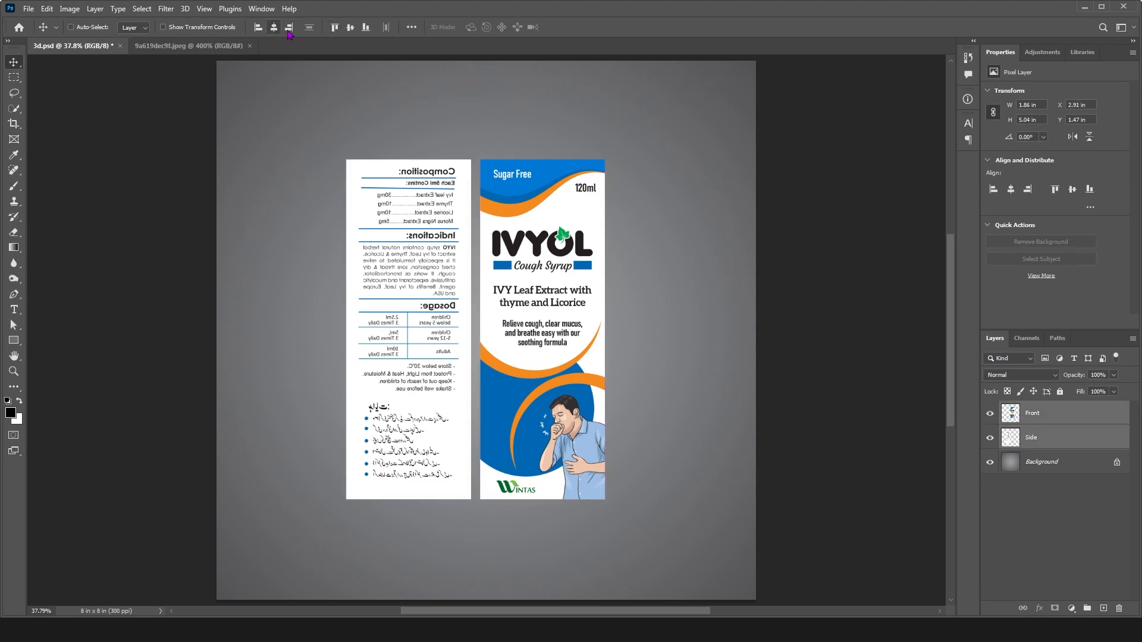
click(351, 27)
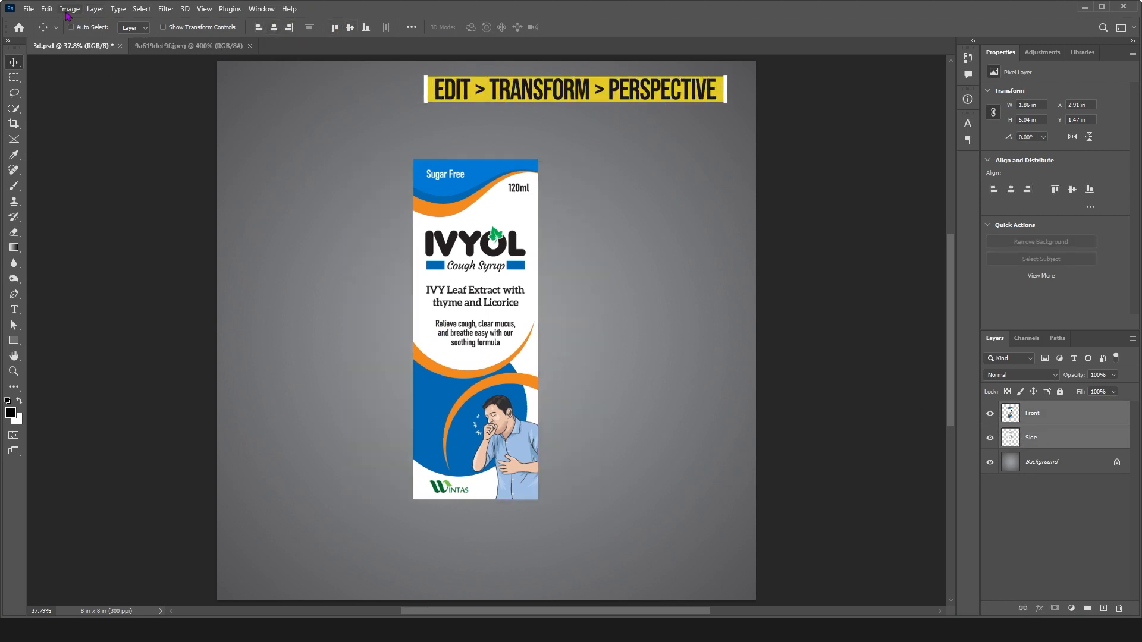
Apply a Perspective transform to Front and Side together, stretching their shared left edge to about 5.46 in tall.
click(47, 9)
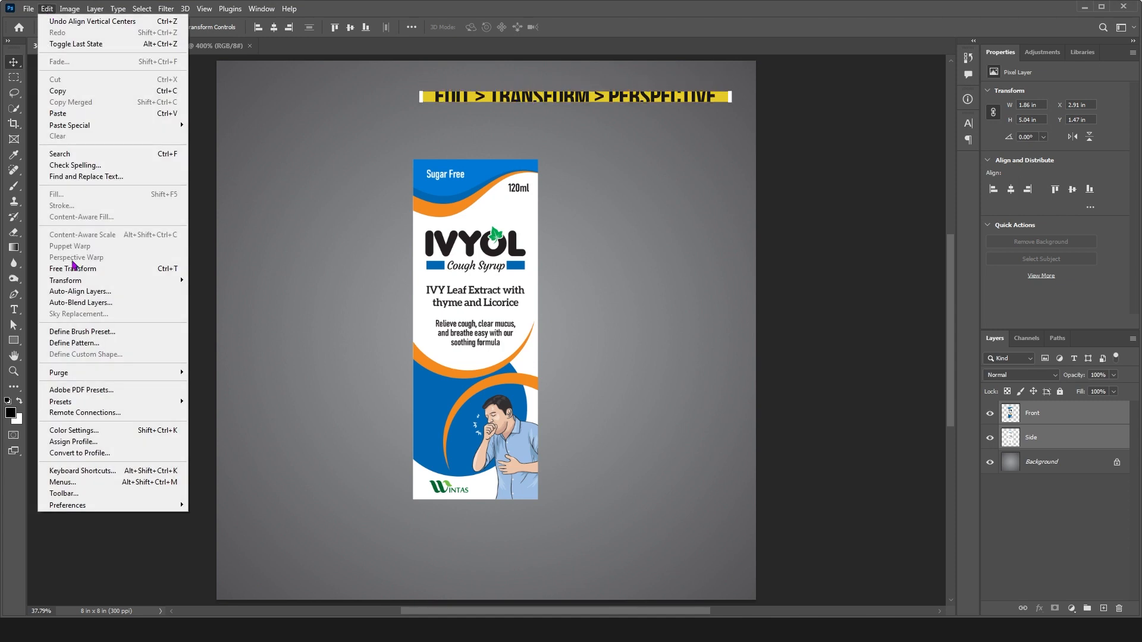
mouse_move(79, 283)
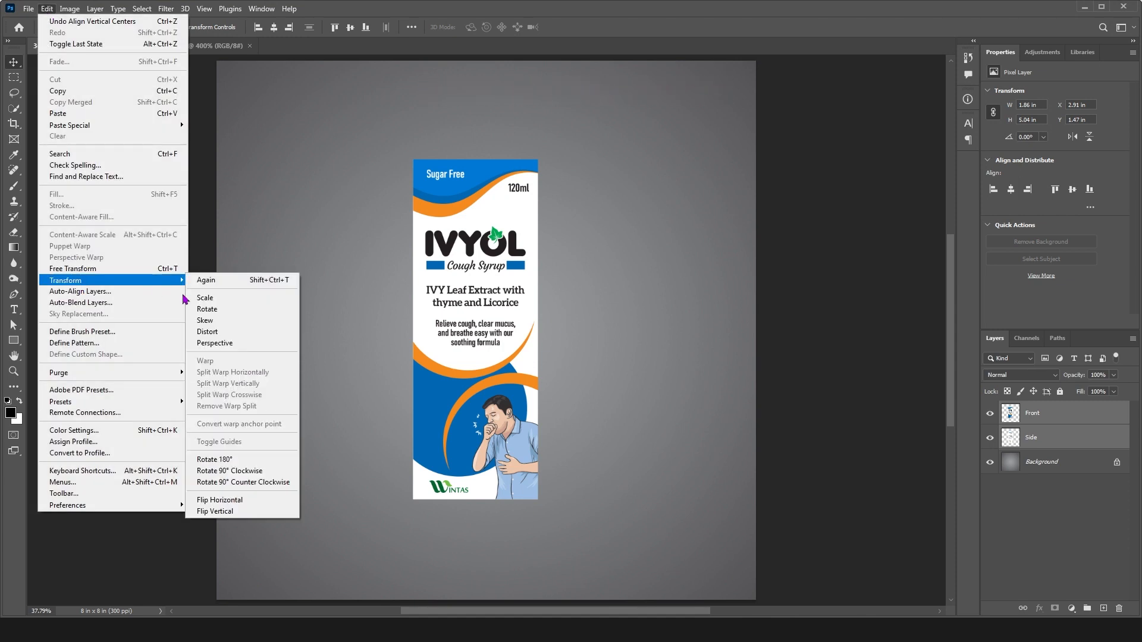
click(241, 343)
drag(413, 501, 415, 515)
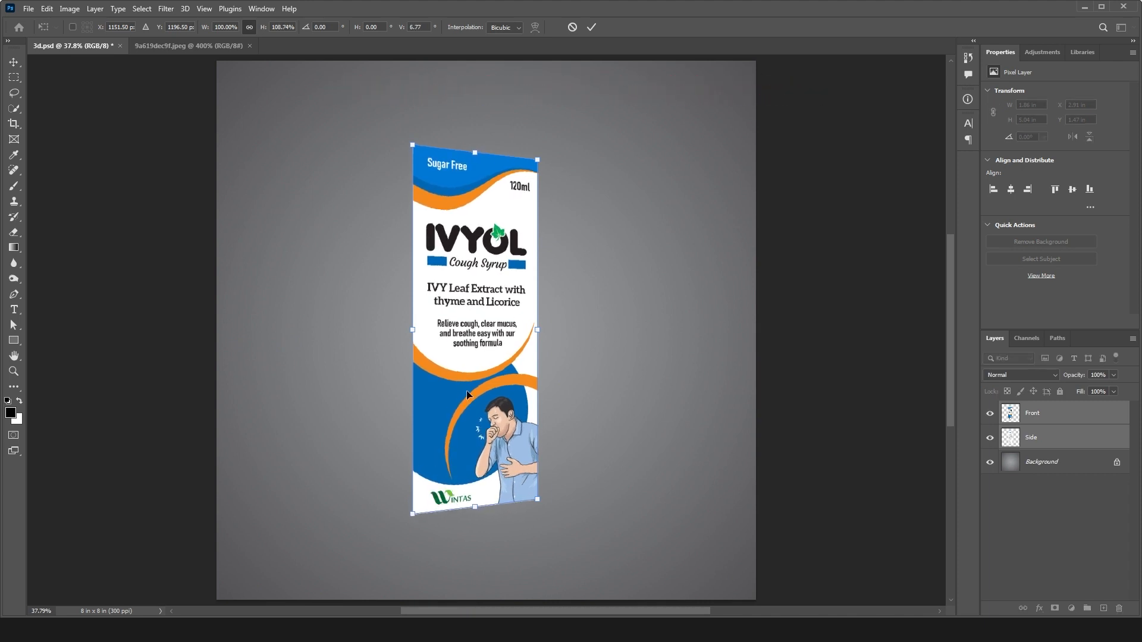
key(Return)
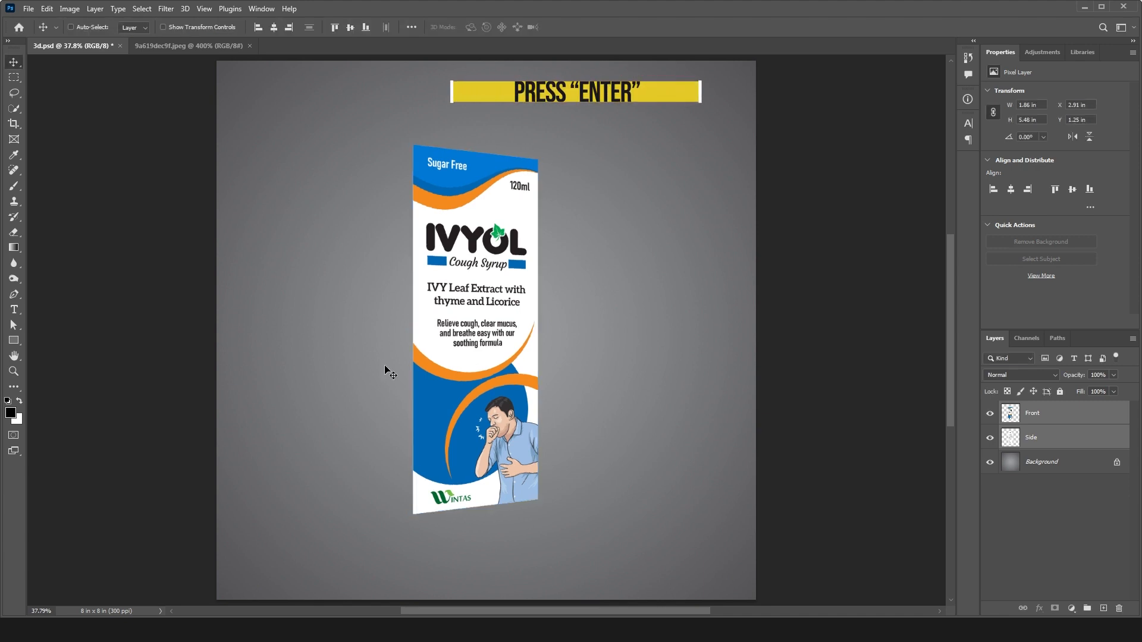
Move the Side layer out to the left of the front panel and flip it horizontally again.
click(1041, 445)
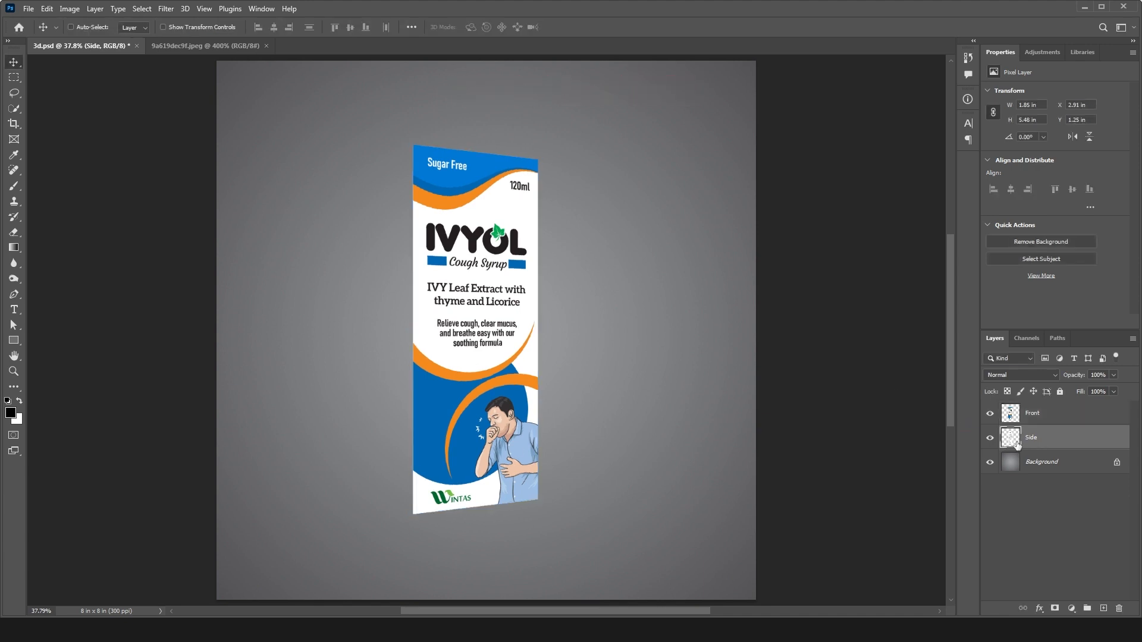
drag(511, 330, 360, 315)
key(ctrl+t)
right_click(329, 317)
click(363, 547)
key(Return)
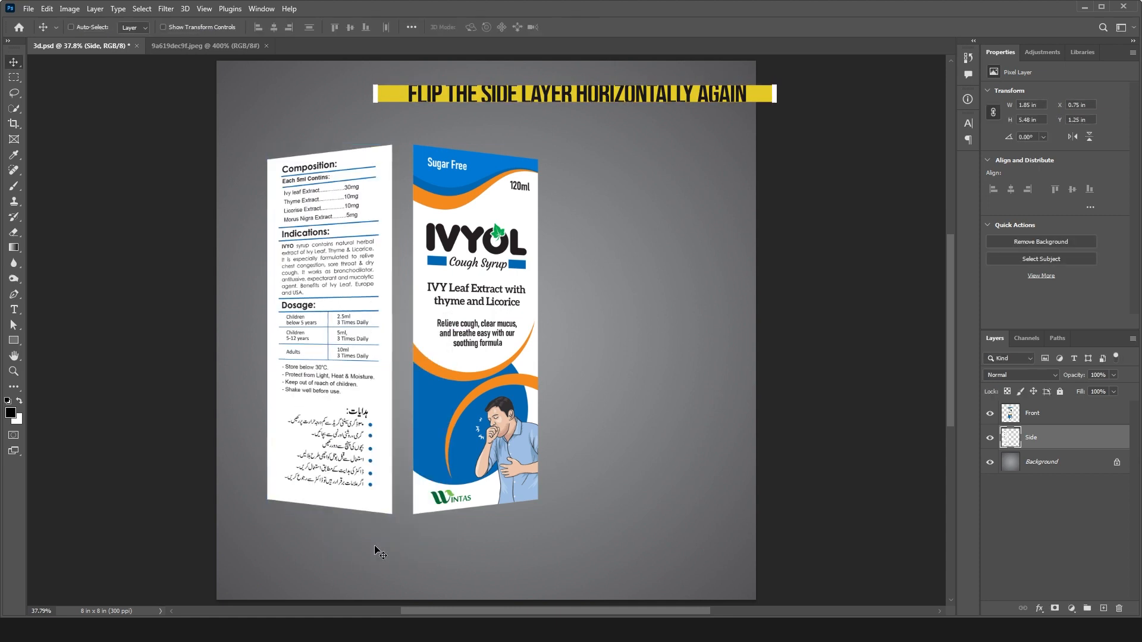
Butt the Side panel against the front panel's left edge and narrow it to about 0.86 in wide.
key(shift+Right)
key(shift+Right)
key(shift+Right)
key(shift+Right)
key(shift+Right)
key(shift+Right)
key(shift+Right)
key(shift+Right)
key(shift+Right)
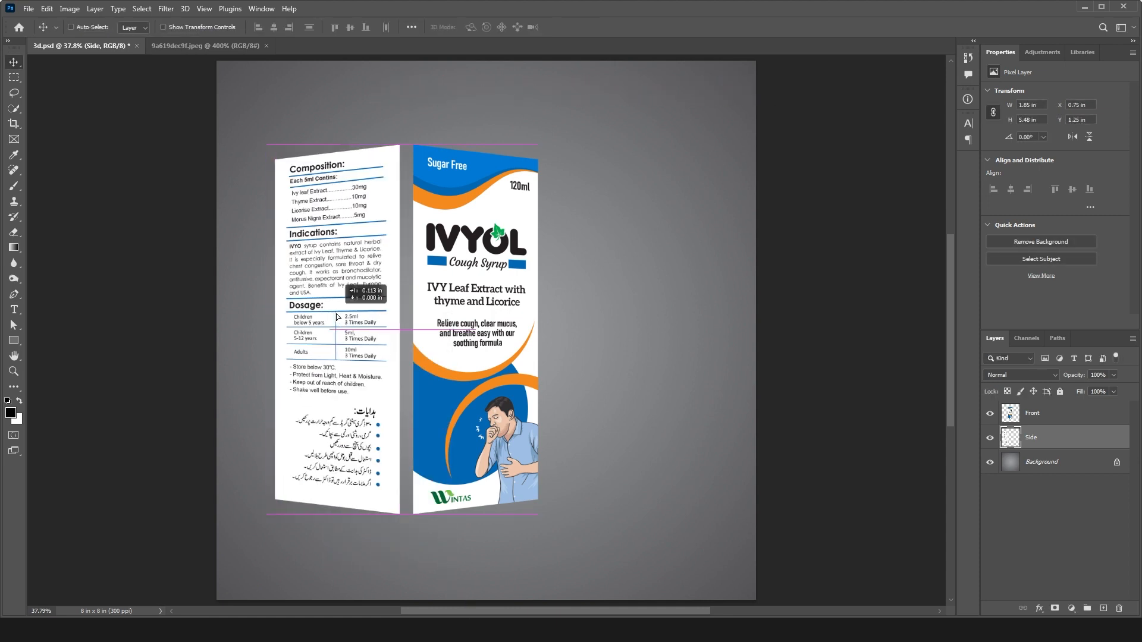
key(ctrl+t)
drag(290, 325, 354, 323)
key(Return)
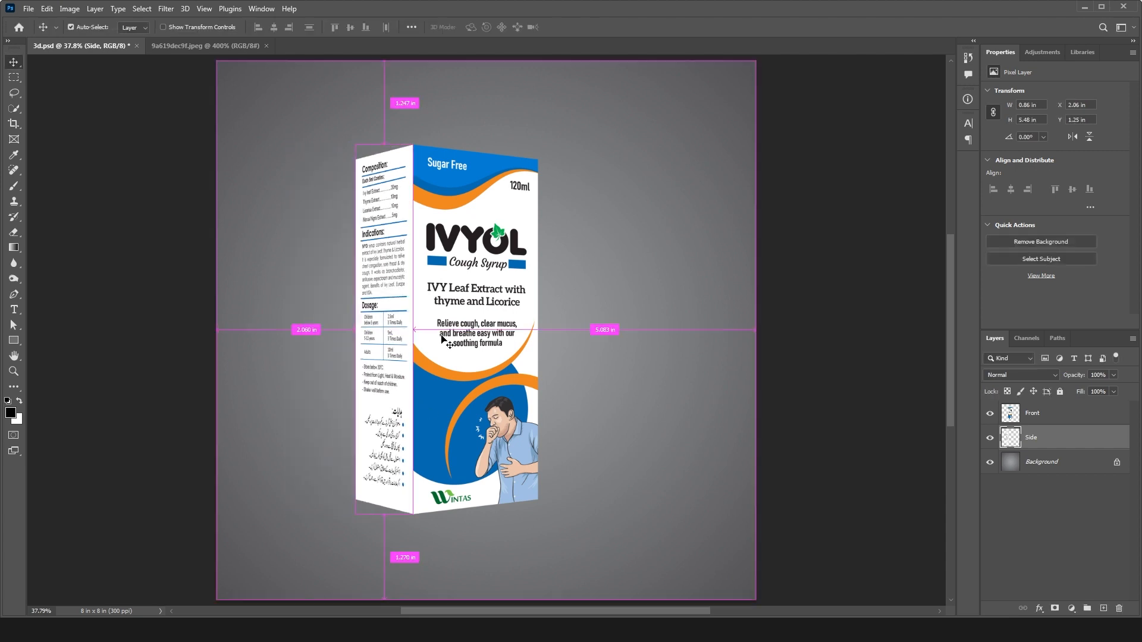
Narrow the Front panel to about 1.65 in wide and shift both panels together toward the canvas centre.
ctrl+click(445, 342)
key(ctrl+t)
drag(539, 328, 527, 327)
key(Return)
shift+click(1057, 434)
drag(459, 344, 504, 344)
Add a new layer above Side and edit the Foreground to Background gradient so both colour ends are black.
click(1116, 435)
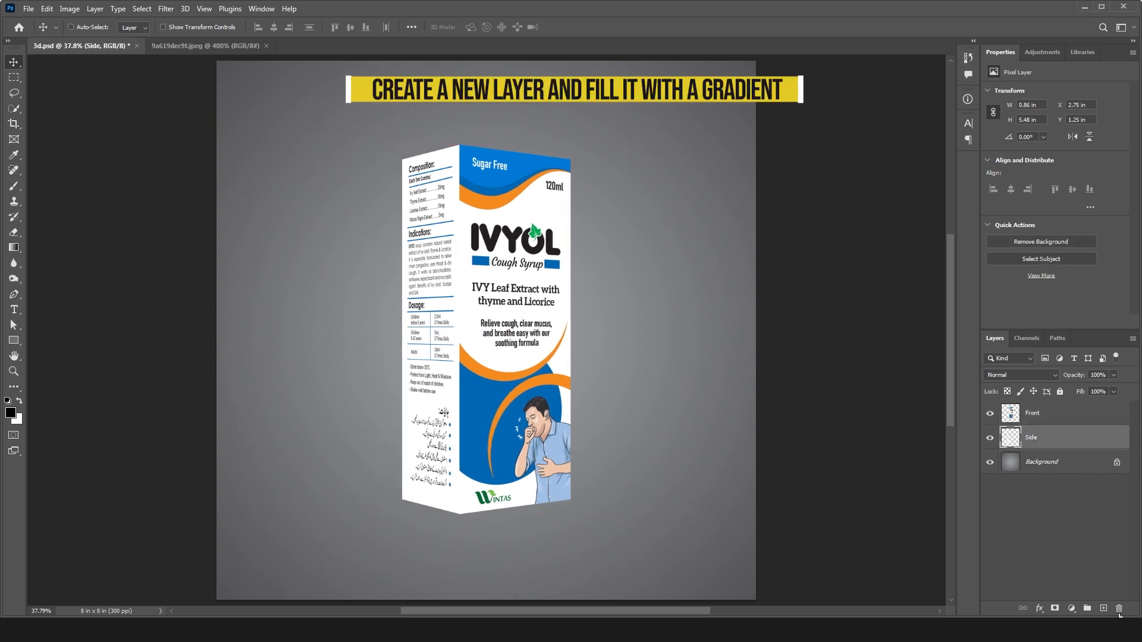
click(1104, 609)
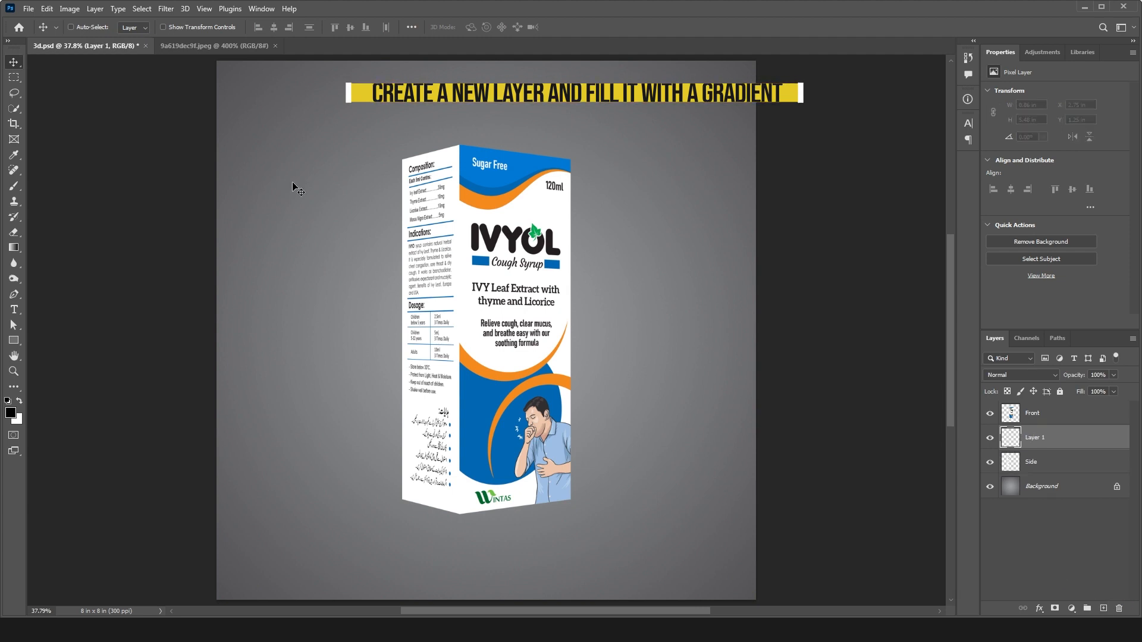
click(13, 249)
click(84, 27)
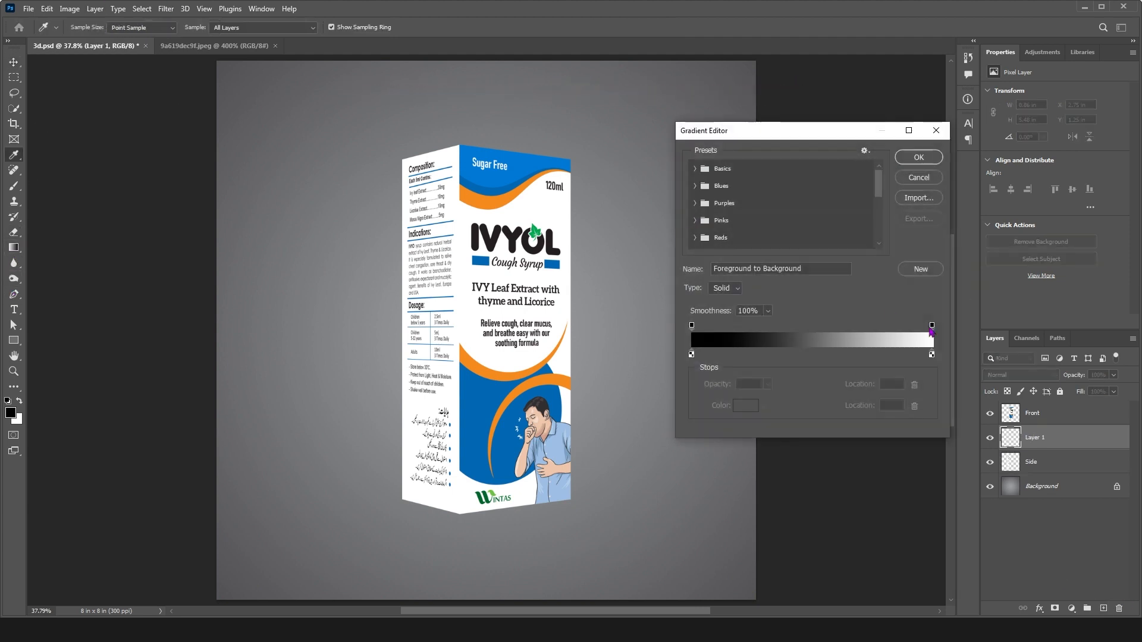
click(931, 354)
click(746, 405)
drag(828, 385, 751, 425)
key(Return)
Add an opacity stop of 50% at location 50 to the black gradient and accept it.
click(692, 326)
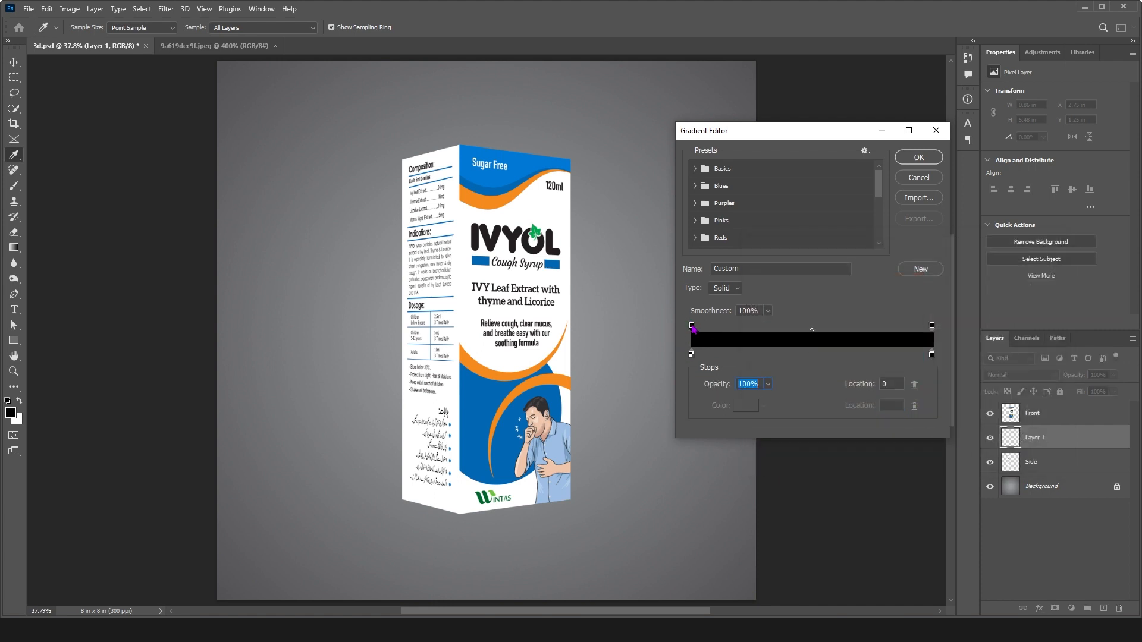
click(855, 384)
text(50)
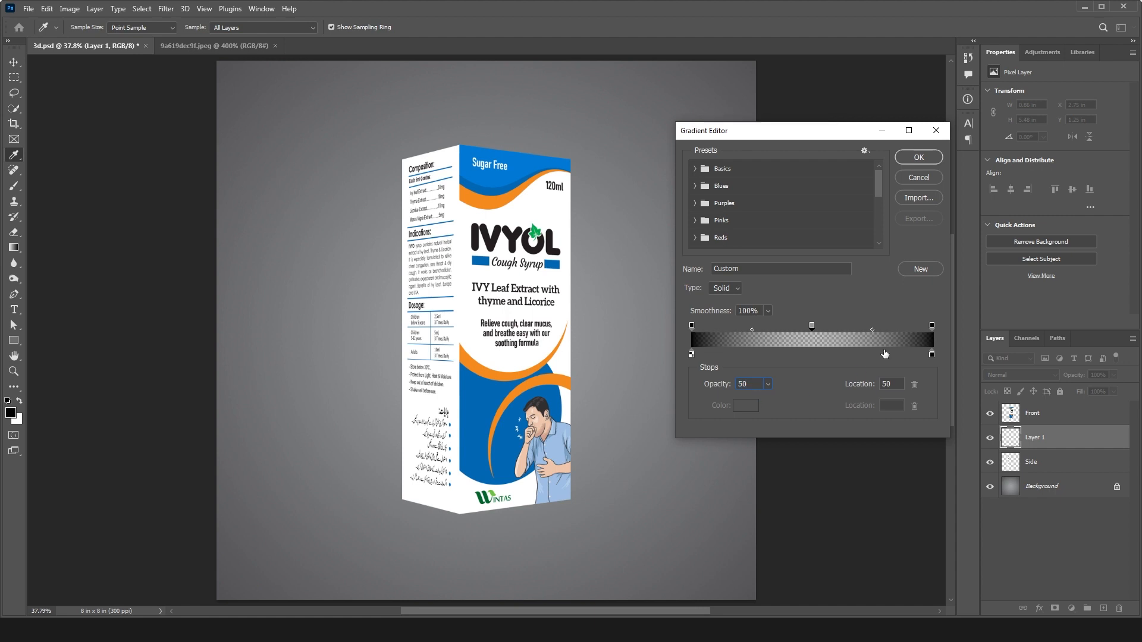
click(932, 326)
click(920, 157)
Fill the Side panel's outline on the new layer with the black gradient running horizontally, then deselect.
ctrl+click(1010, 462)
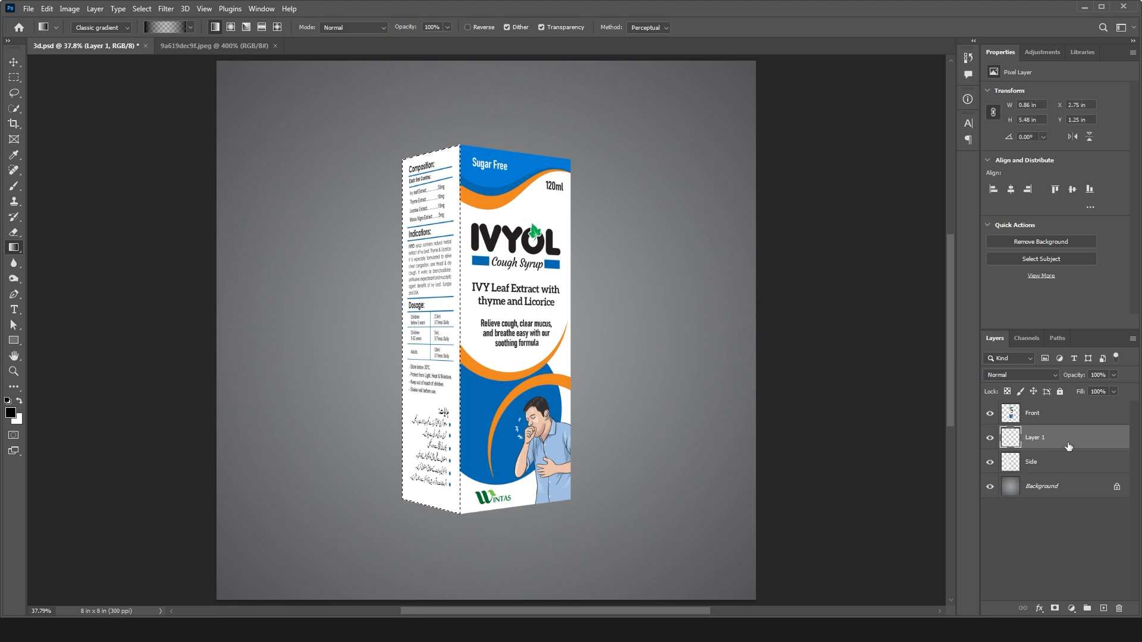
drag(422, 324, 401, 325)
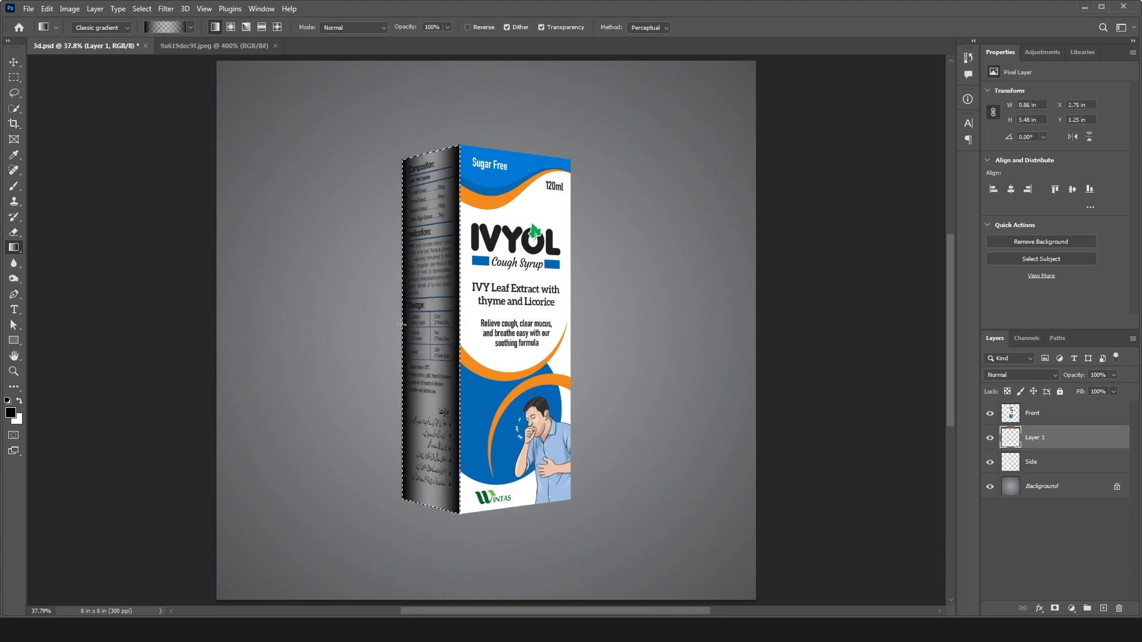
key(ctrl+d)
key(v)
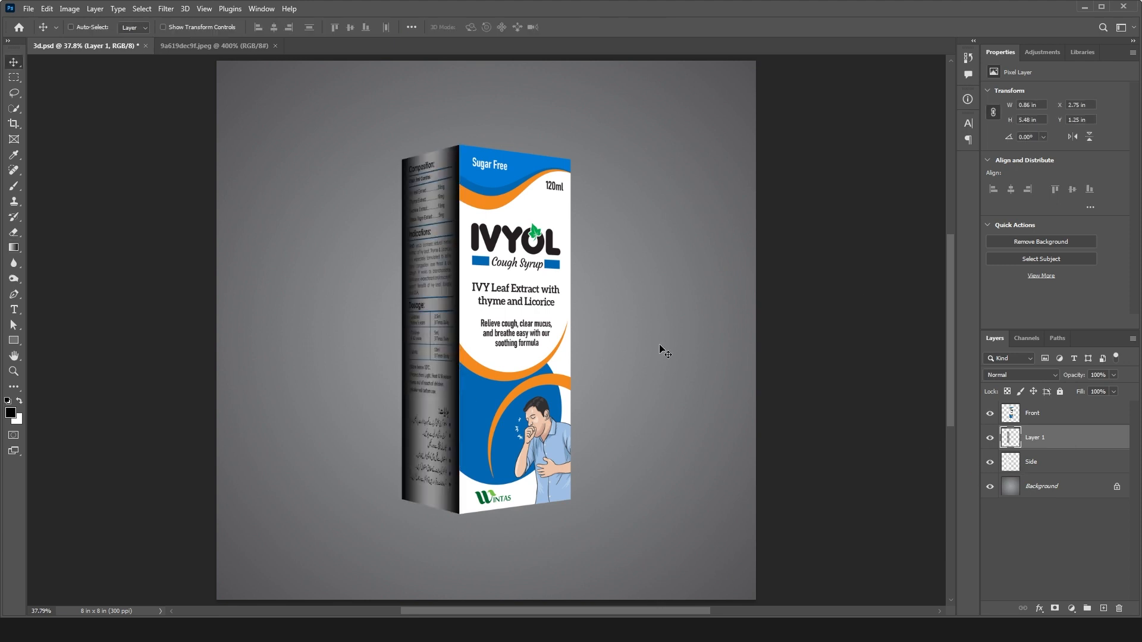
Set the side gradient layer's blending mode to Multiply and its opacity to 20%.
click(1055, 376)
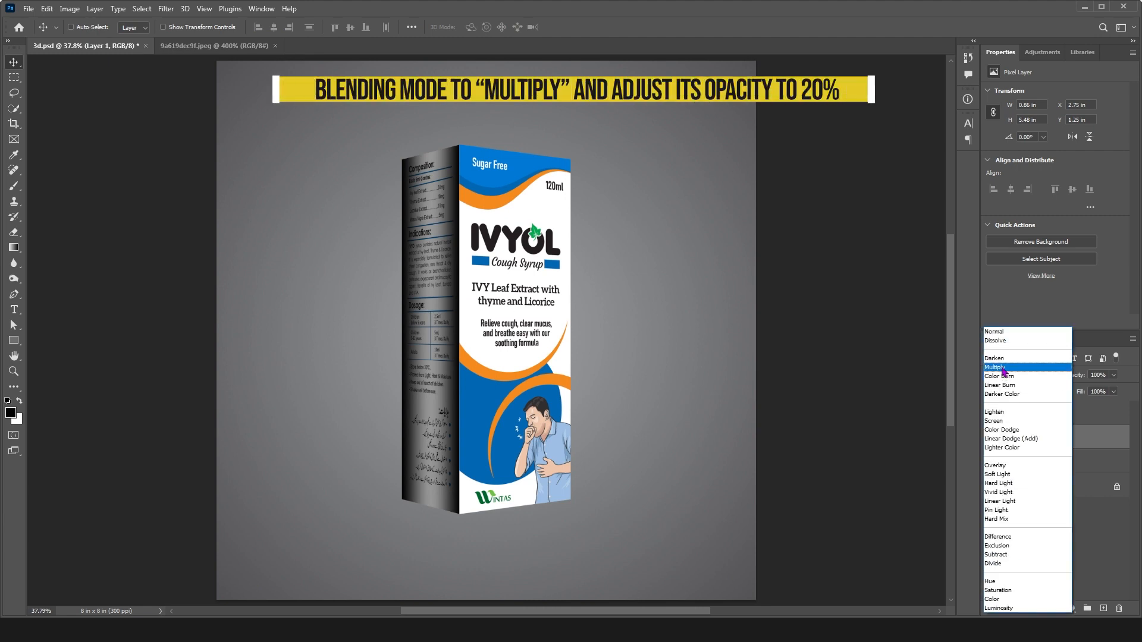
click(1003, 368)
click(1098, 376)
text(20)
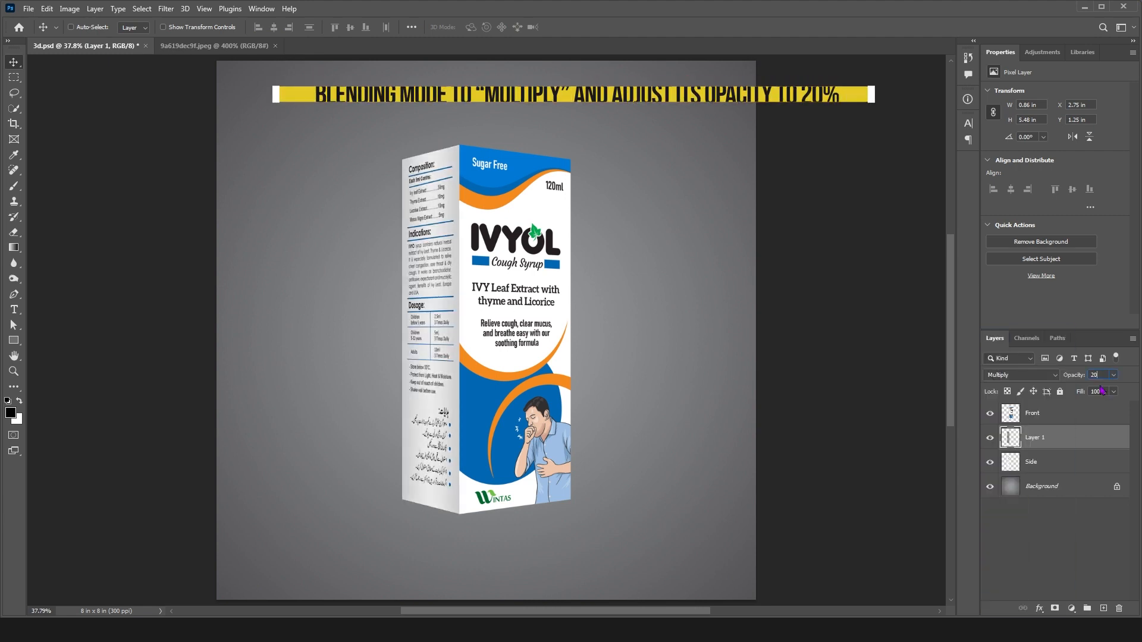
key(Return)
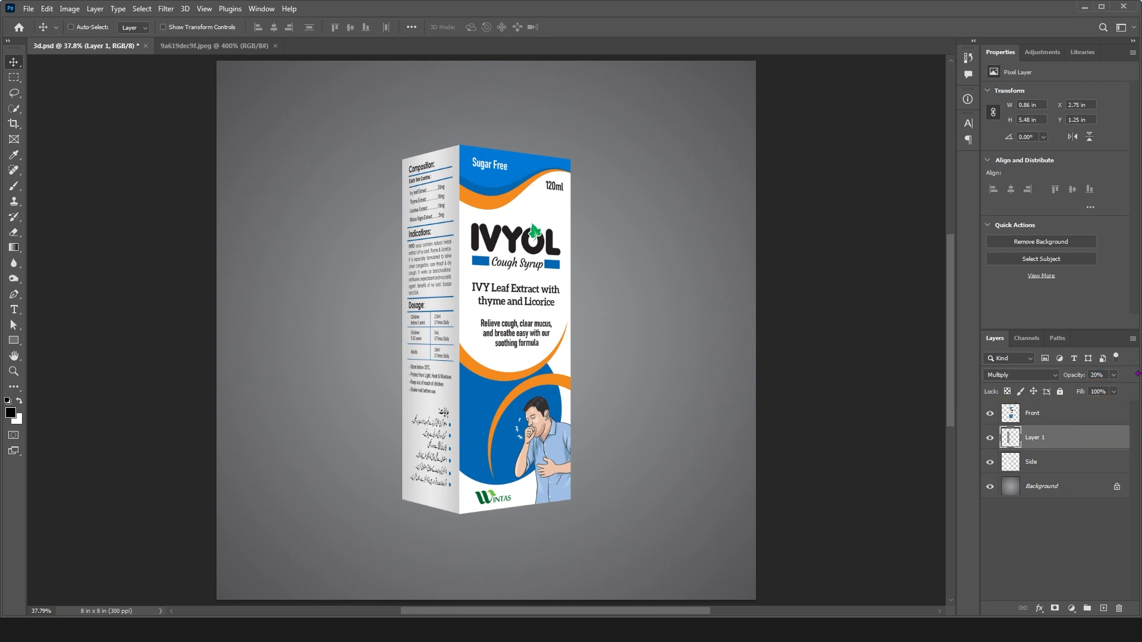
Add a new layer above Front and load the first Basics preset for editing as its gradient.
click(1094, 416)
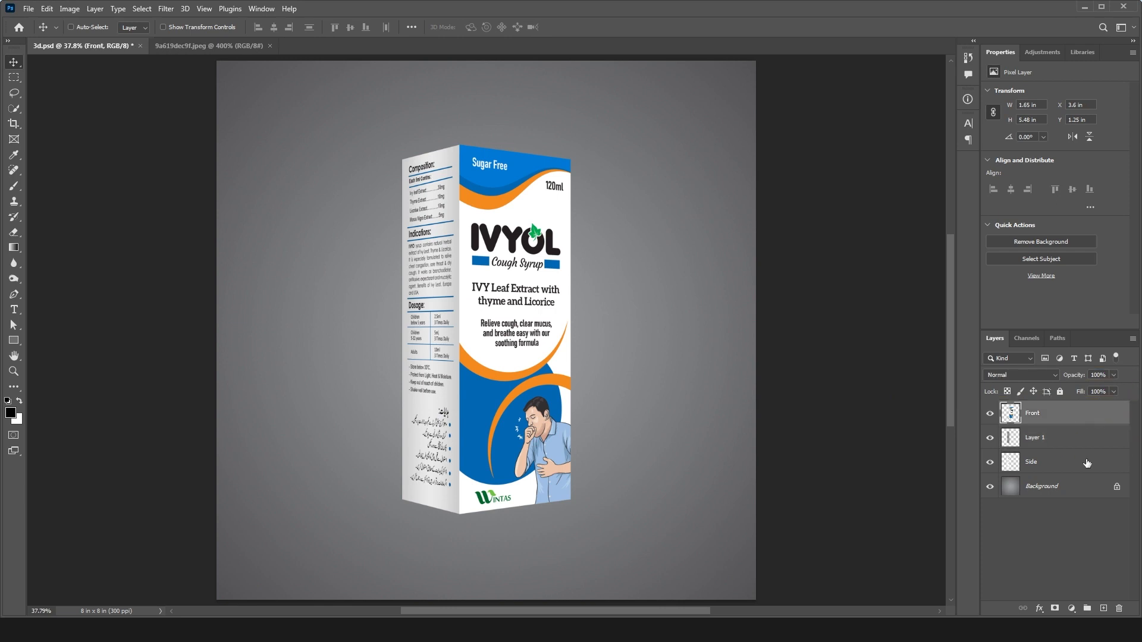
click(1105, 608)
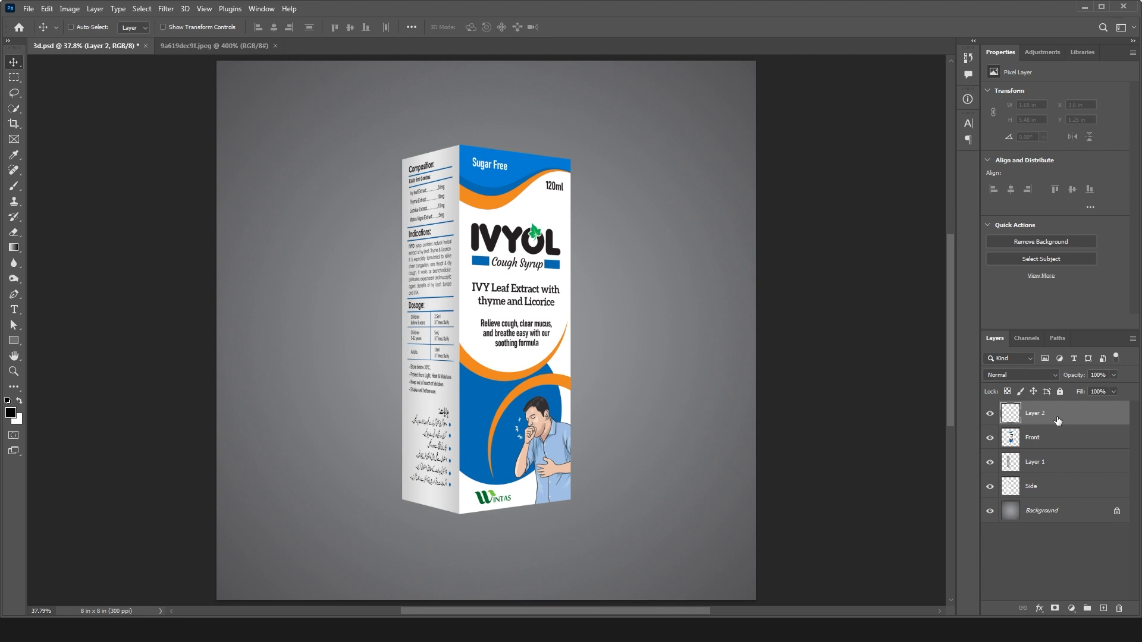
click(13, 252)
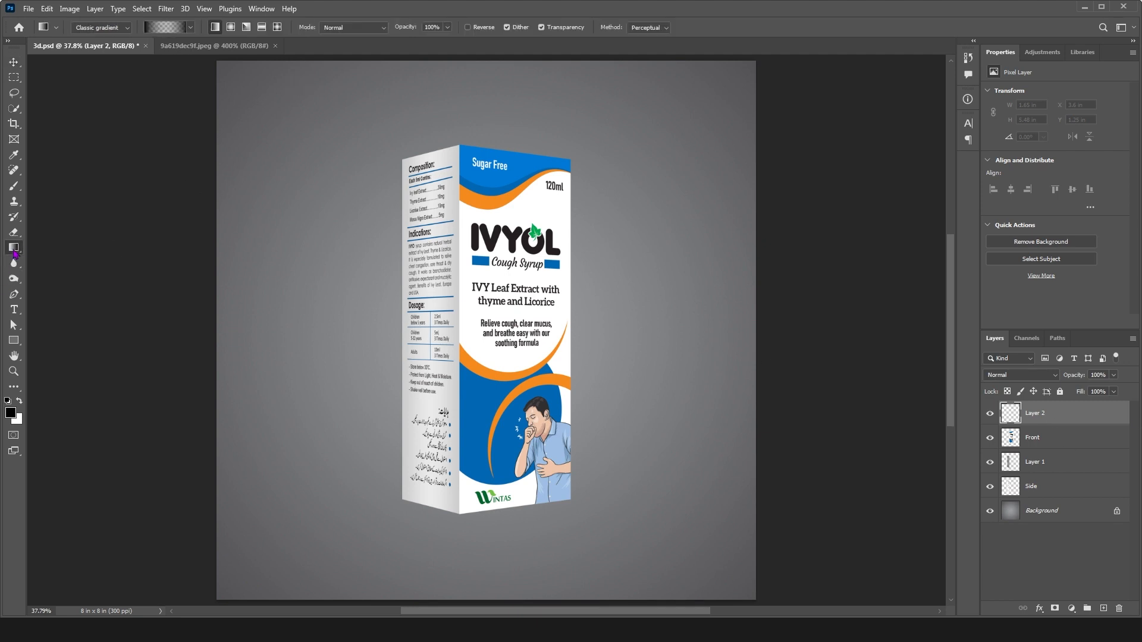
click(169, 29)
click(695, 169)
click(710, 186)
Change both colour stops of the gradient to white.
click(691, 354)
click(746, 405)
drag(803, 332, 759, 259)
click(935, 338)
key(Return)
click(753, 407)
key(Return)
Set the gradient's starting opacity stop to 0% and add a 100% opacity stop at location 2.
click(693, 326)
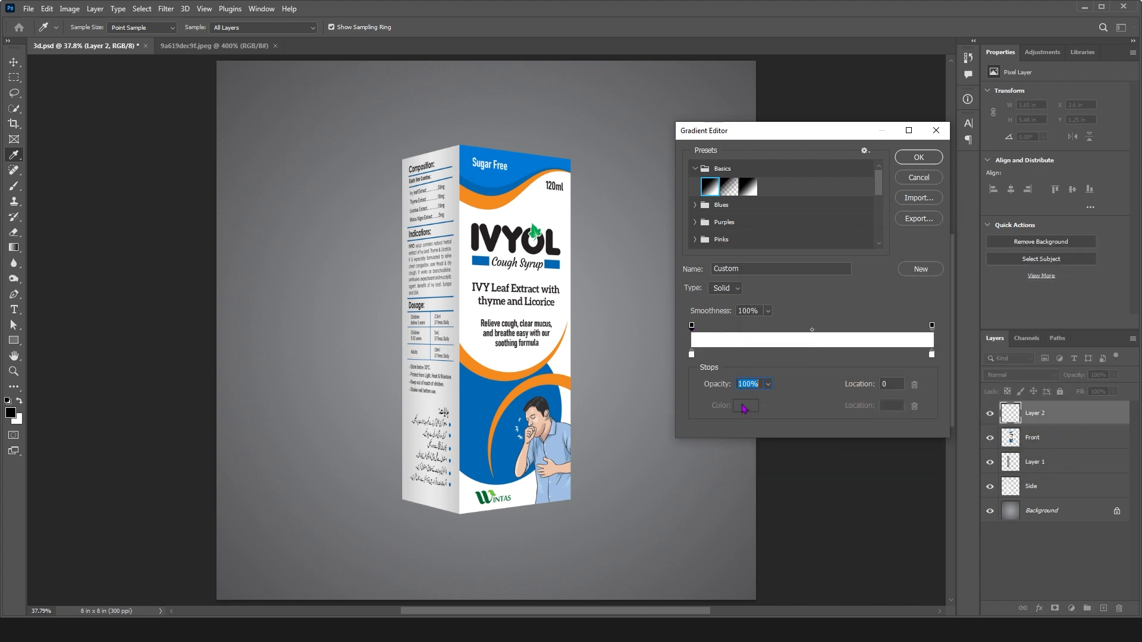
click(700, 327)
click(878, 384)
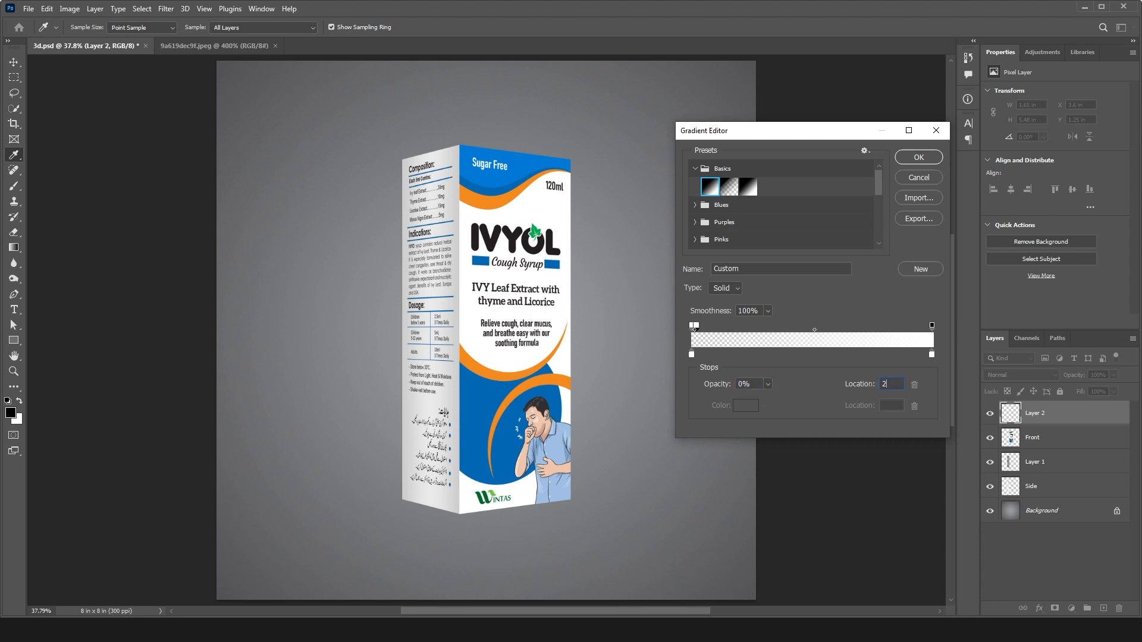
click(754, 383)
text(100)
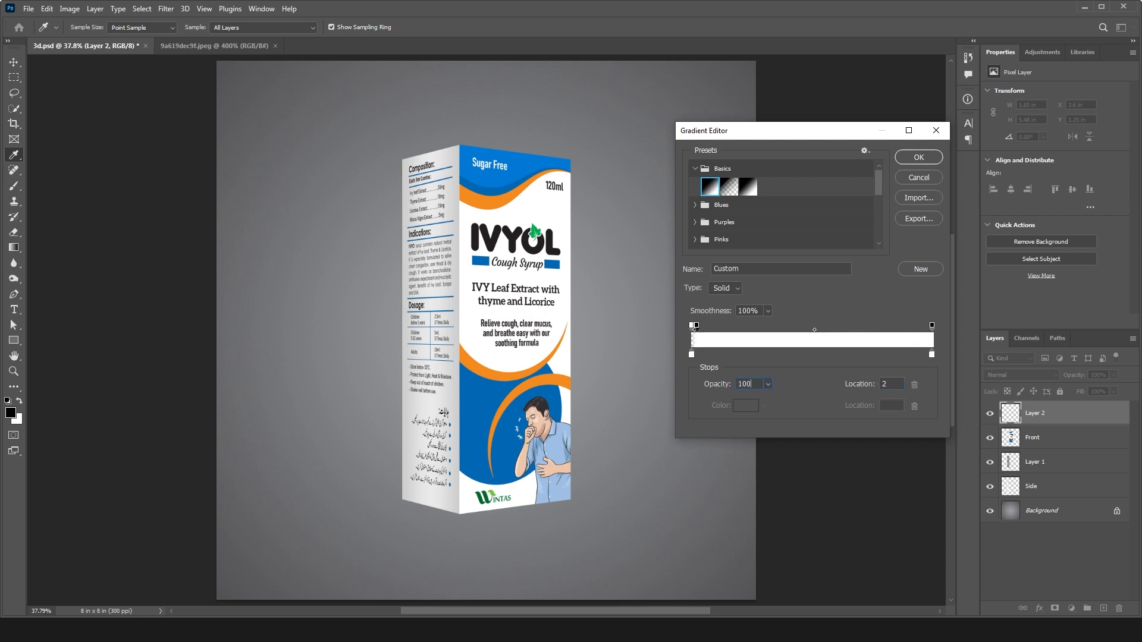
Add 0% opacity stops midway along the gradient and at location 90, and accept the edited gradient.
click(812, 329)
click(891, 384)
click(748, 385)
text(0)
click(899, 327)
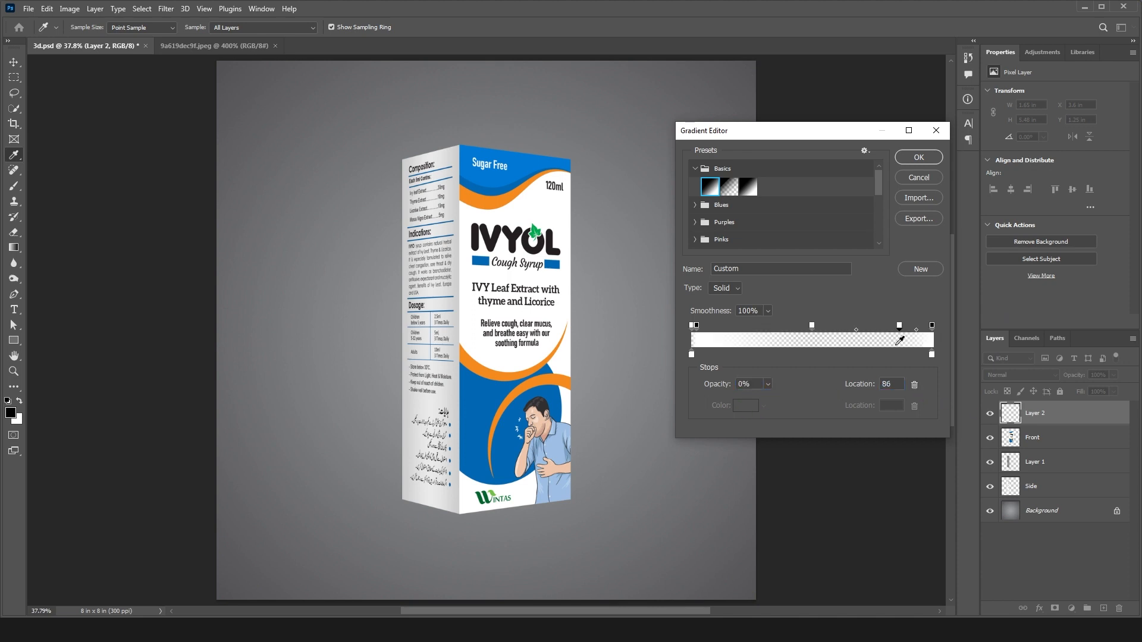
click(891, 384)
text(90)
click(919, 158)
Fill the Front panel's outline on Layer 2 with the white gradient running horizontally across the panel, and deselect.
ctrl+click(1010, 441)
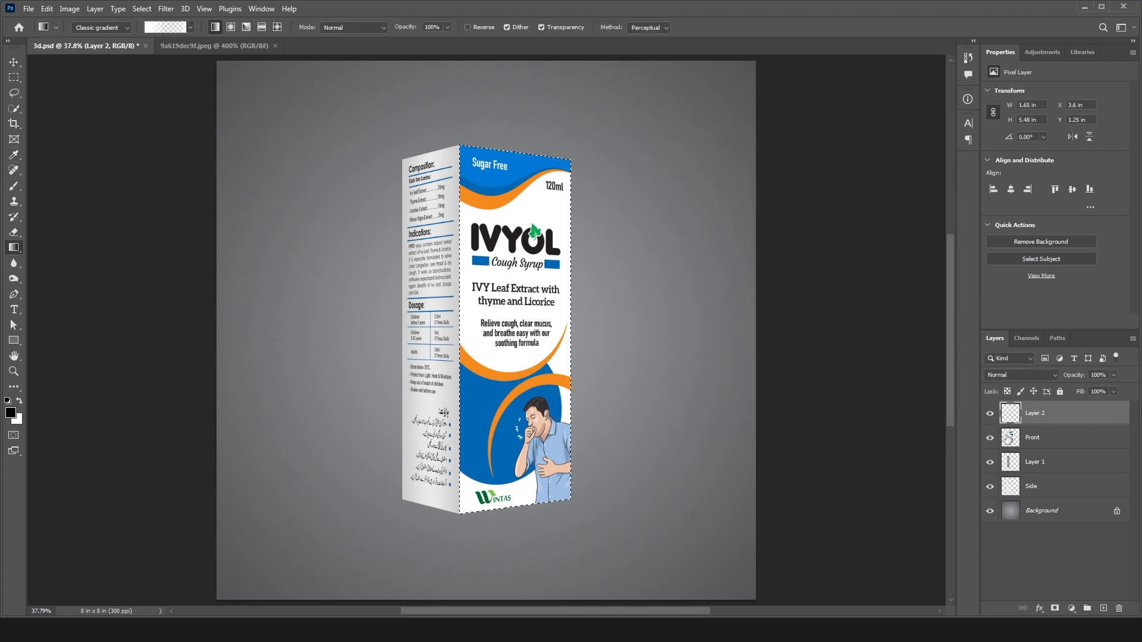
drag(459, 335, 575, 335)
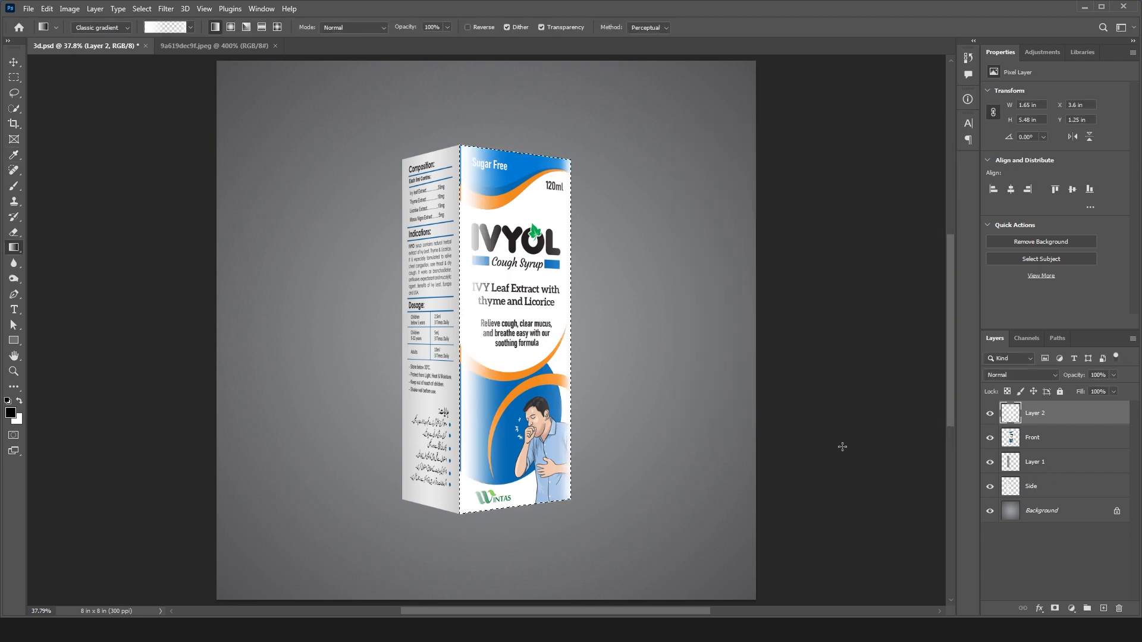
key(ctrl+d)
Set the front gradient layer's blending mode to Soft Light.
click(1056, 376)
click(1004, 475)
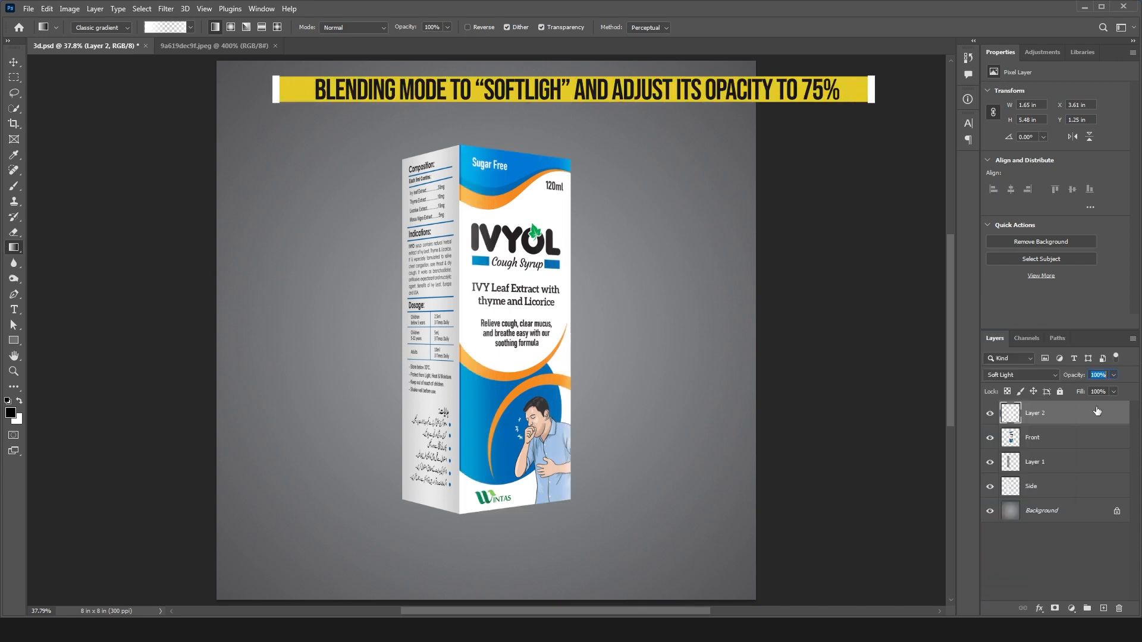
click(1051, 443)
key(v)
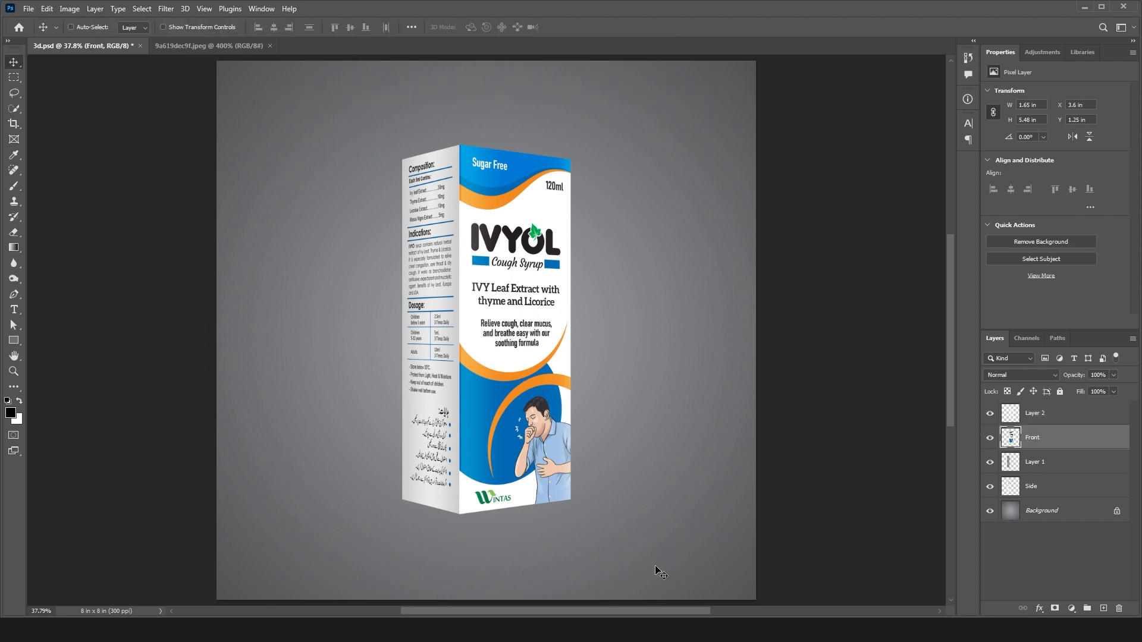
On a new layer above Background, outline a thin curved sliver about 0.85 in wide along the side panel's top edge and fill it with black.
click(1041, 511)
click(1103, 608)
scroll(428, 155, up, 2)
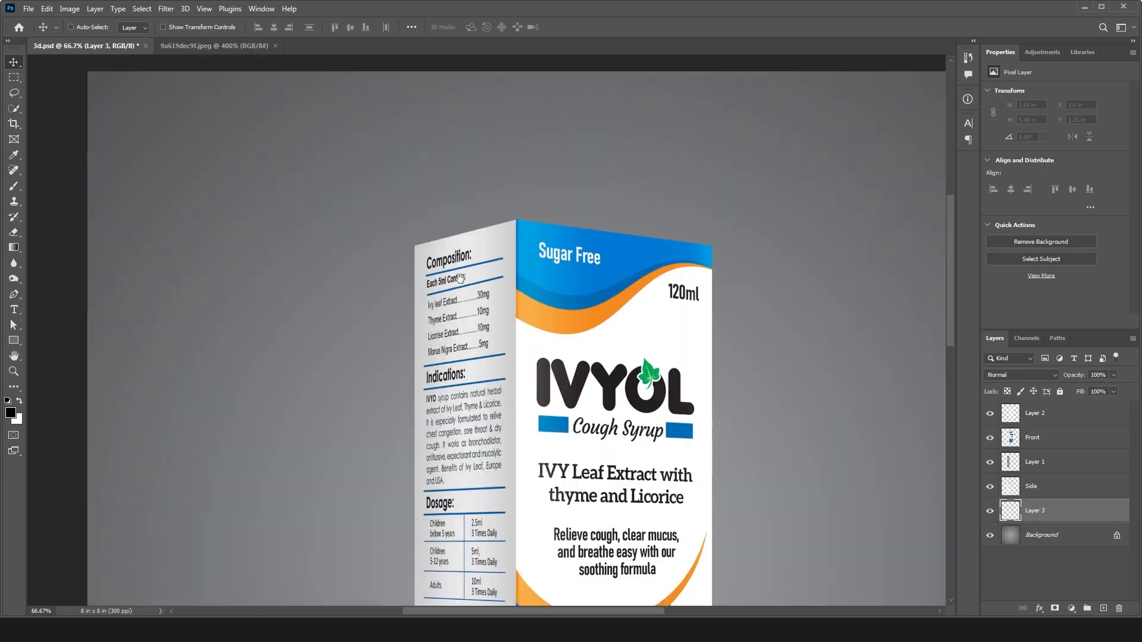
scroll(427, 155, up, 1)
key(p)
scroll(377, 248, up, 1)
click(371, 228)
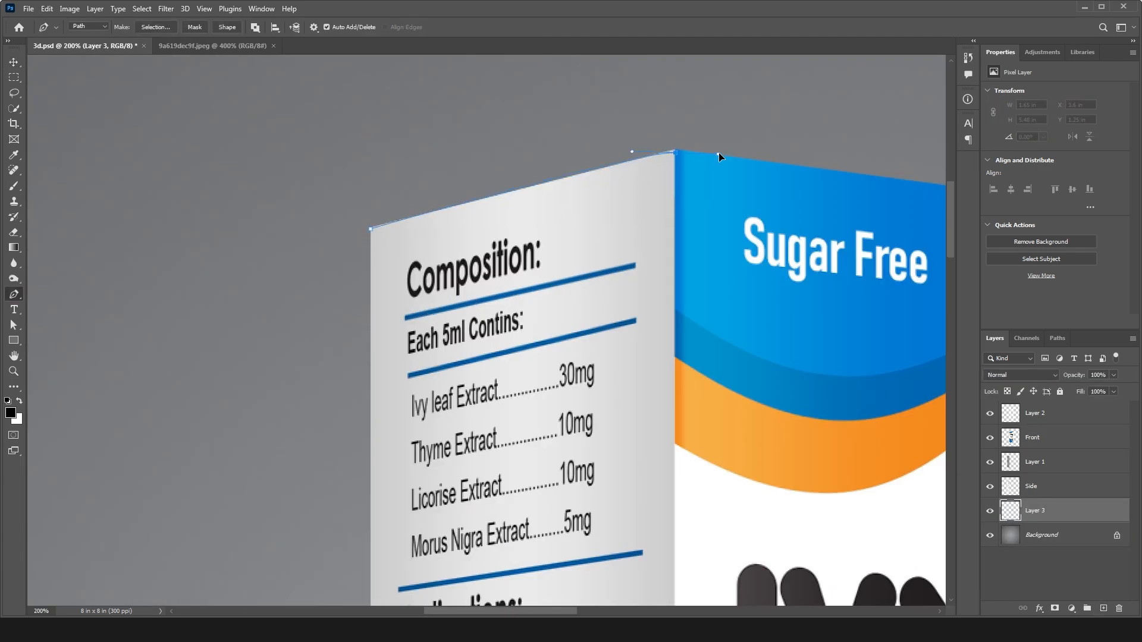
click(371, 228)
key(ctrl+Return)
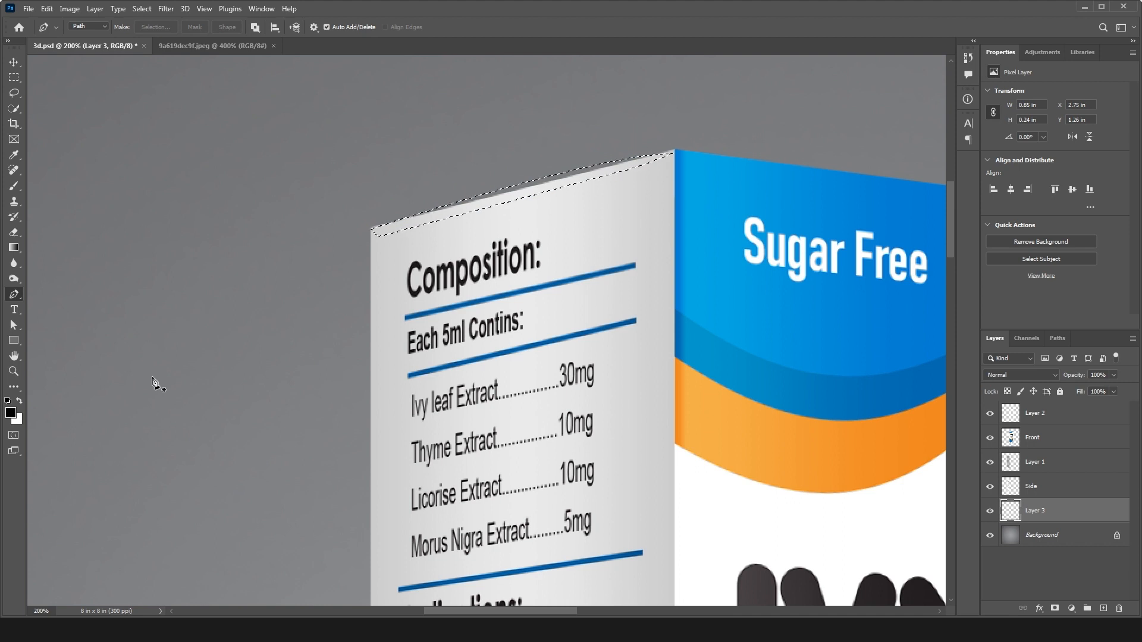
key(ctrl+d)
Soften the black sliver at the box's top edge with a slight Gaussian Blur.
click(166, 8)
mouse_move(226, 171)
click(339, 204)
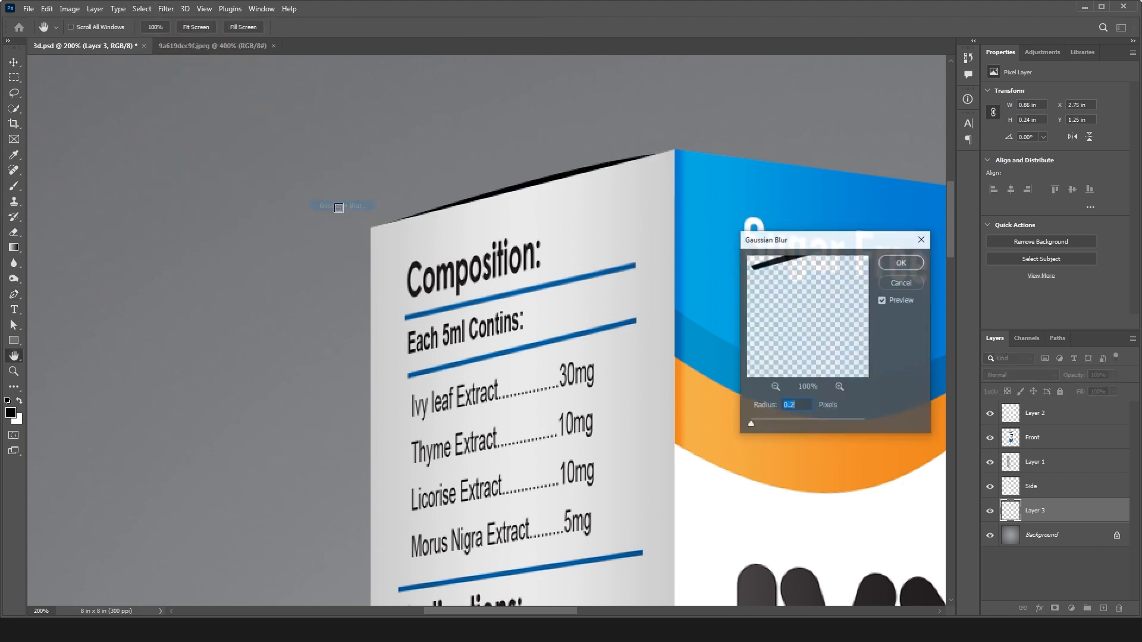
key(Return)
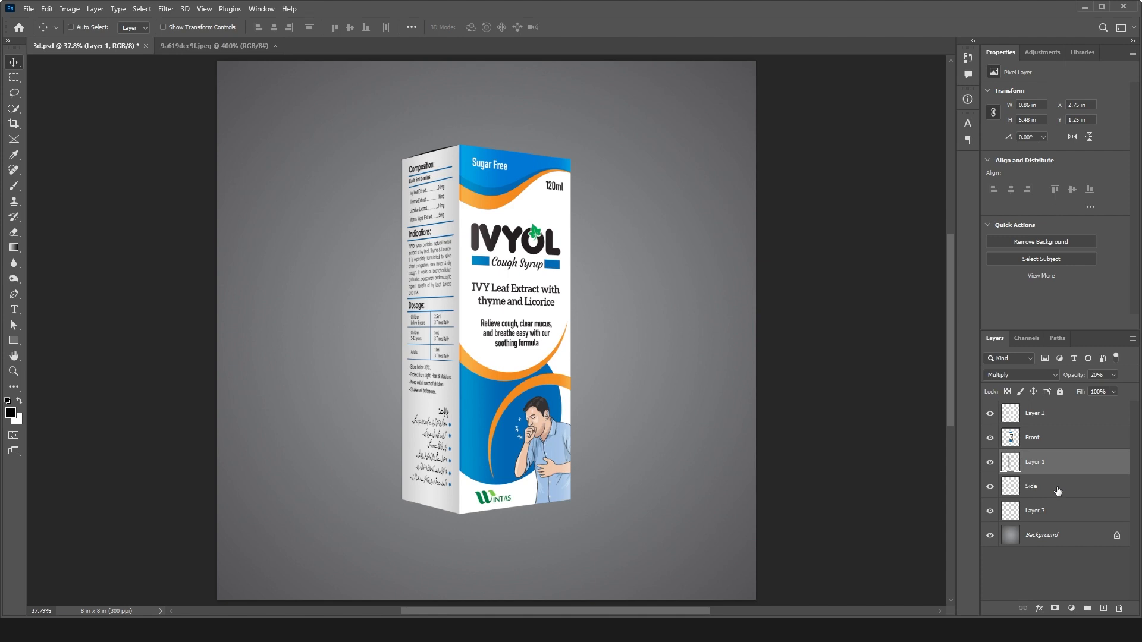
Group the Side layer with its gradient layer, and group the Front layer with its gradient layer.
shift+click(1058, 490)
key(ctrl+g)
click(1069, 439)
shift+click(1070, 415)
key(ctrl+g)
Duplicate the side group and flip the lower one vertically for a reflection.
click(1065, 426)
key(ctrl+j)
click(1057, 444)
key(ctrl+t)
right_click(428, 348)
click(452, 594)
key(Return)
Move the flipped side group below the box and skew it to meet the side panel's bottom edge.
drag(428, 179, 426, 380)
key(ctrl+t)
drag(402, 553, 406, 526)
key(Return)
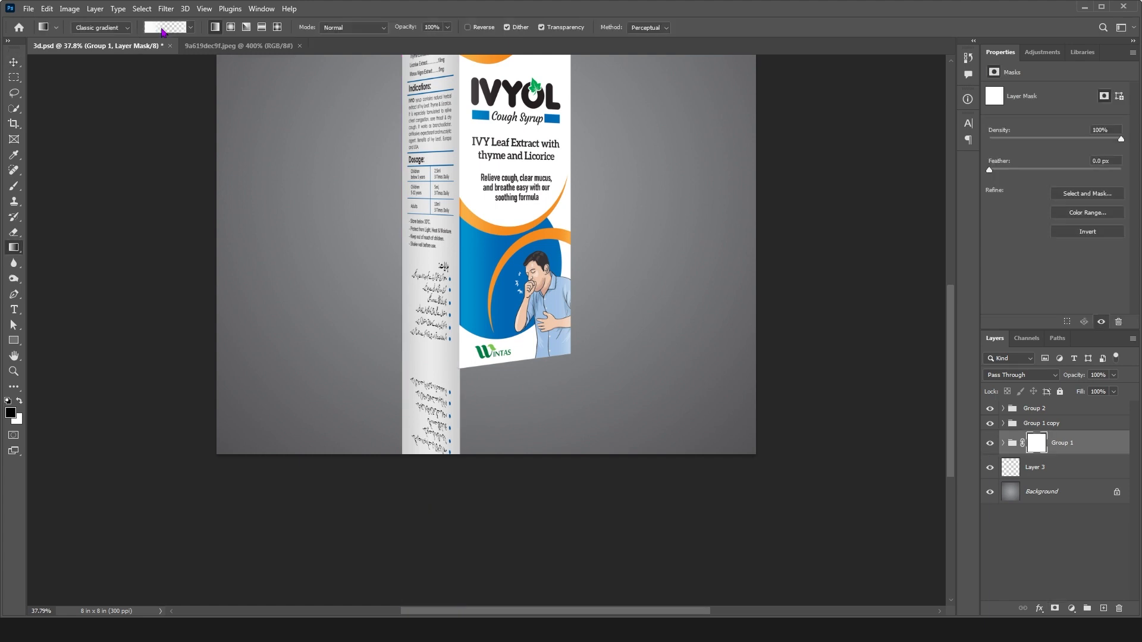
Fade the flipped side group's layer mask from the bottom upward with the first Basics preset gradient.
click(161, 29)
click(701, 169)
click(708, 184)
click(919, 158)
drag(427, 424, 427, 253)
key(v)
Duplicate the front group, flip the lower one vertically and align it under the front panel's bottom edge.
click(1084, 411)
key(ctrl+j)
click(1084, 424)
key(ctrl+t)
right_click(530, 309)
click(550, 559)
drag(568, 187, 570, 525)
key(Return)
Add a layer mask to the flipped front group and fade it from the bottom upward with the gradient.
key(g)
click(1055, 608)
drag(517, 423, 517, 297)
key(v)
Move the flipped front group beneath Group 1 copy and set both reflection groups to 50% opacity.
drag(1084, 428, 1083, 451)
key(5)
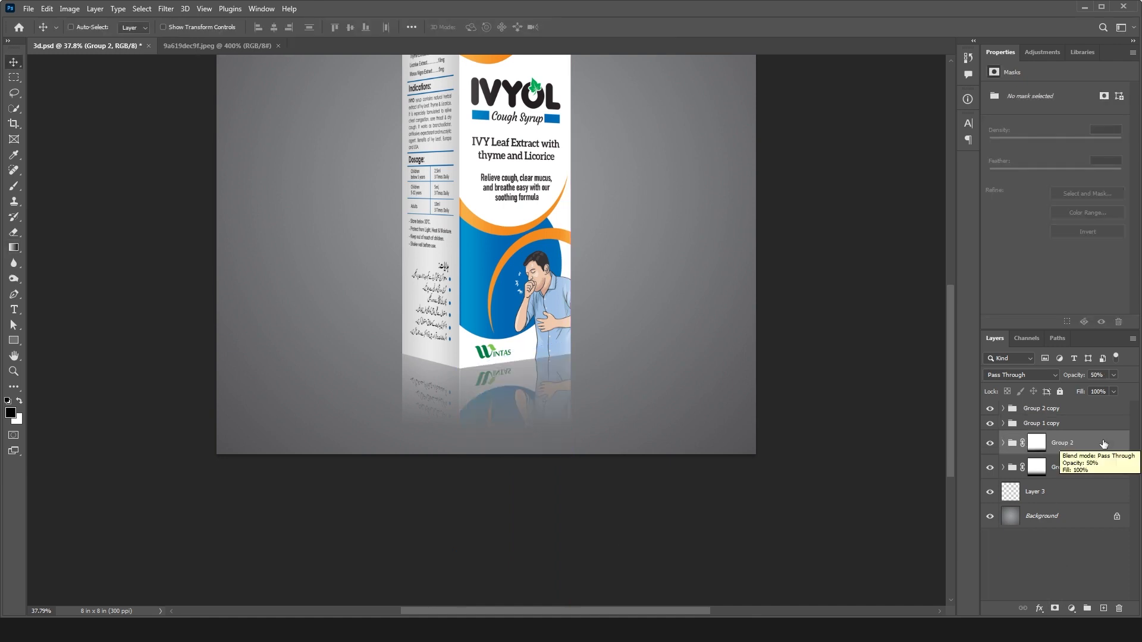
click(1092, 472)
key(5)
Add a layer above the reflection groups and trace a closed path about 2.5 in wide along the box's bottom edges.
click(1092, 447)
click(1103, 608)
key(p)
scroll(485, 369, up, 3)
click(341, 318)
click(324, 331)
click(771, 331)
click(753, 321)
click(477, 348)
click(341, 318)
Turn the bottom-edge path into a selection, fill it with black and deselect.
key(ctrl+Return)
key(alt+BackSpace)
key(ctrl+d)
key(v)
Apply a Gaussian Blur to the bottom-edge shadow and set its layer to Multiply at 80% opacity.
click(165, 9)
mouse_move(196, 158)
click(366, 205)
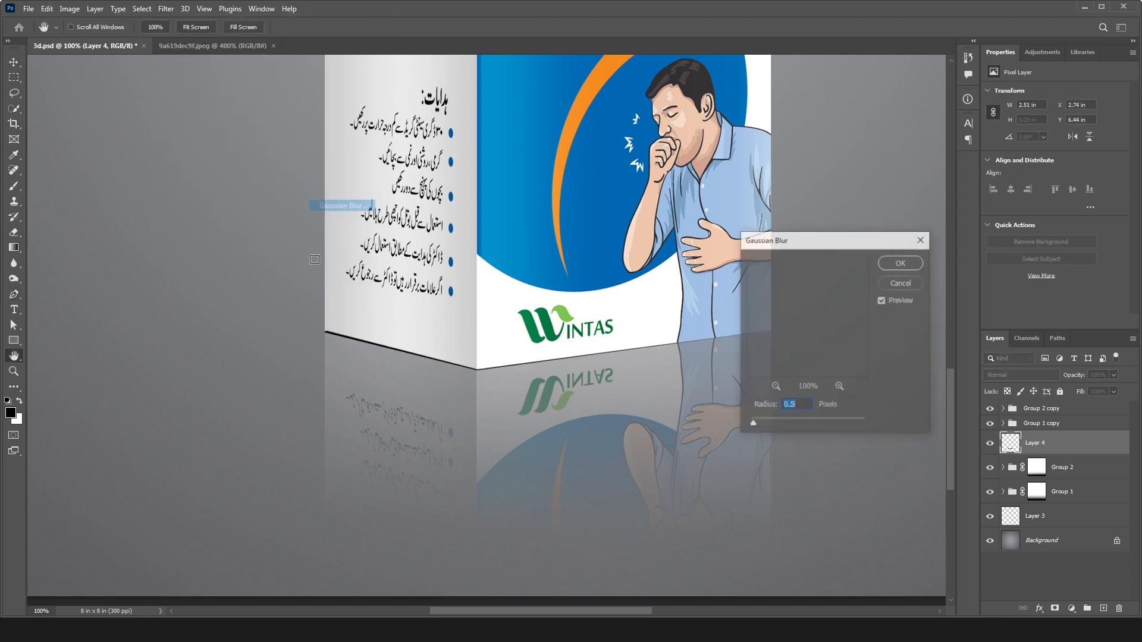
drag(755, 425, 760, 425)
click(901, 261)
key(shift+alt+m)
key(8)
Fit the whole canvas in view and show the mockup full screen with the panels hidden.
key(ctrl+0)
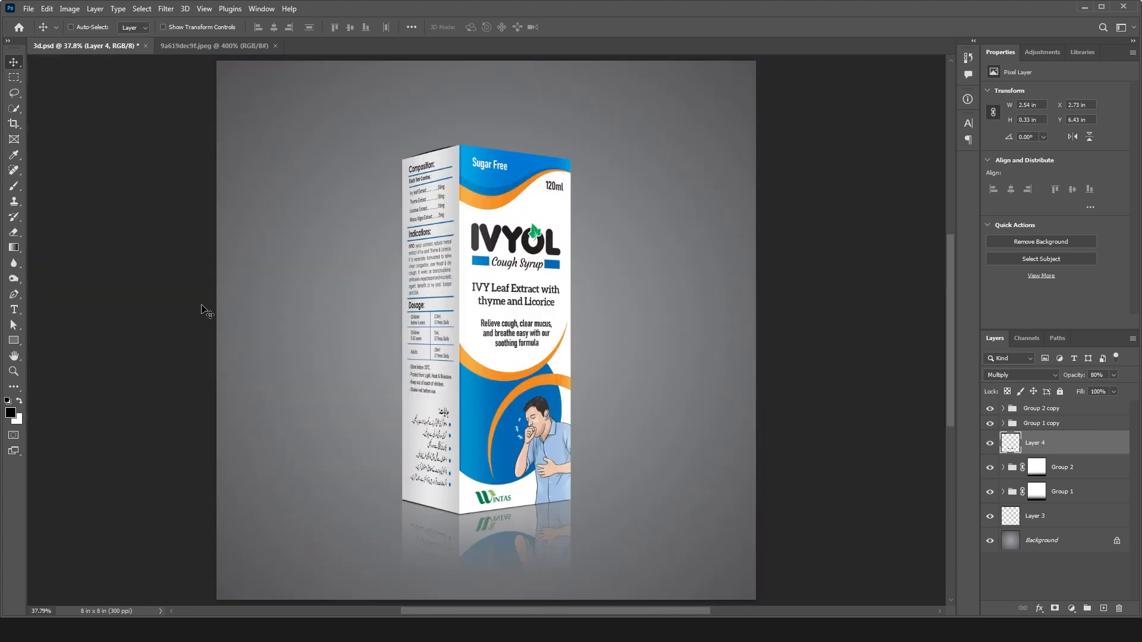
key(Tab)
key(f)
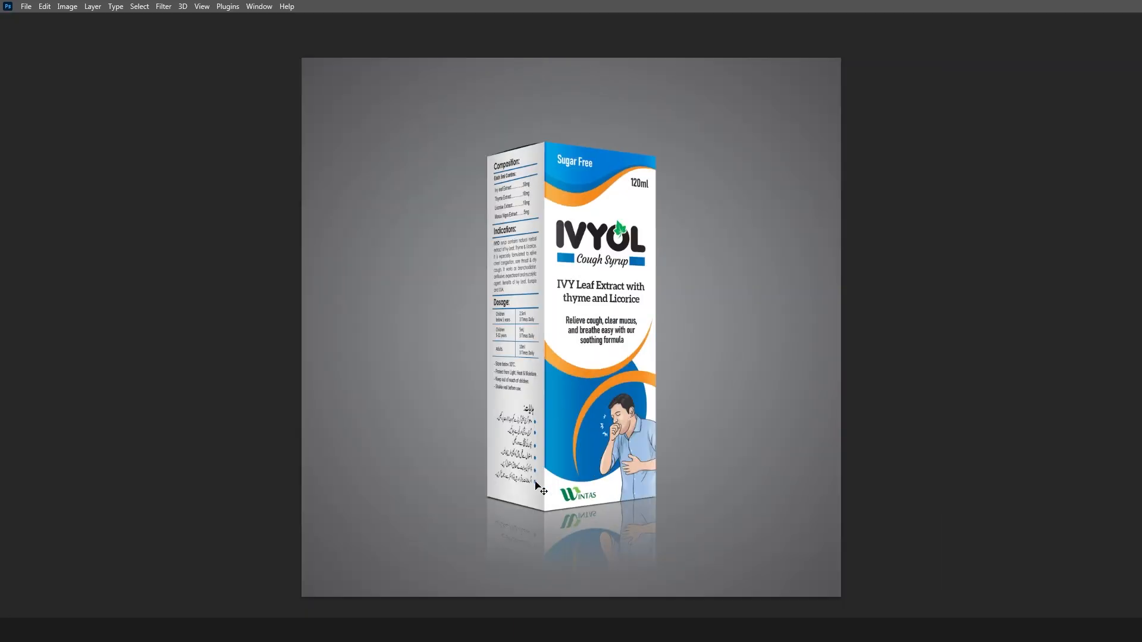